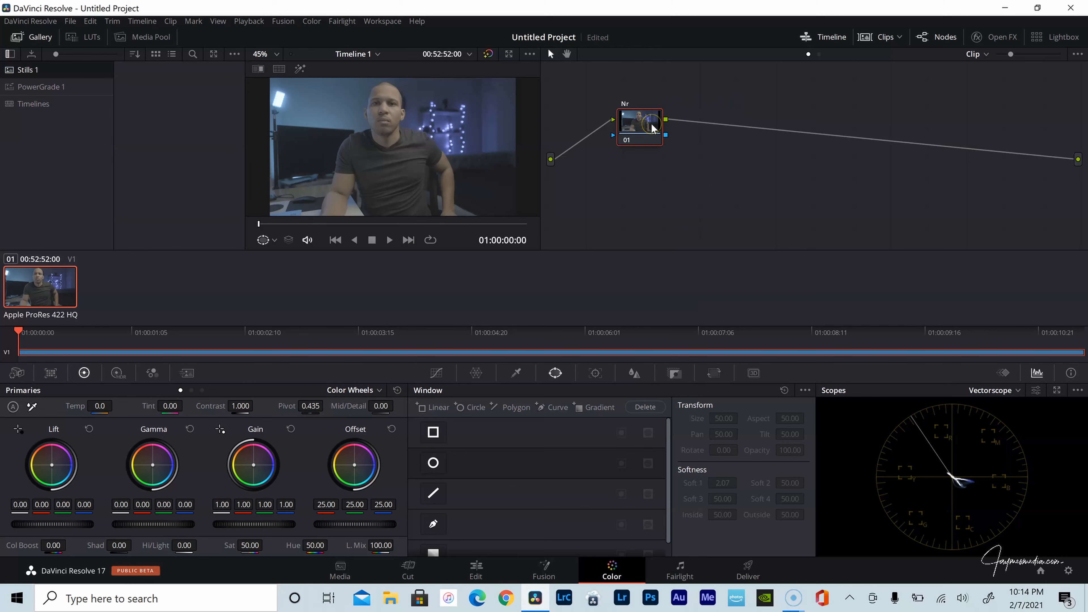
# - Add a serial node after the Nr node and label it Contrast
pyautogui.hotkey('alt', 's')
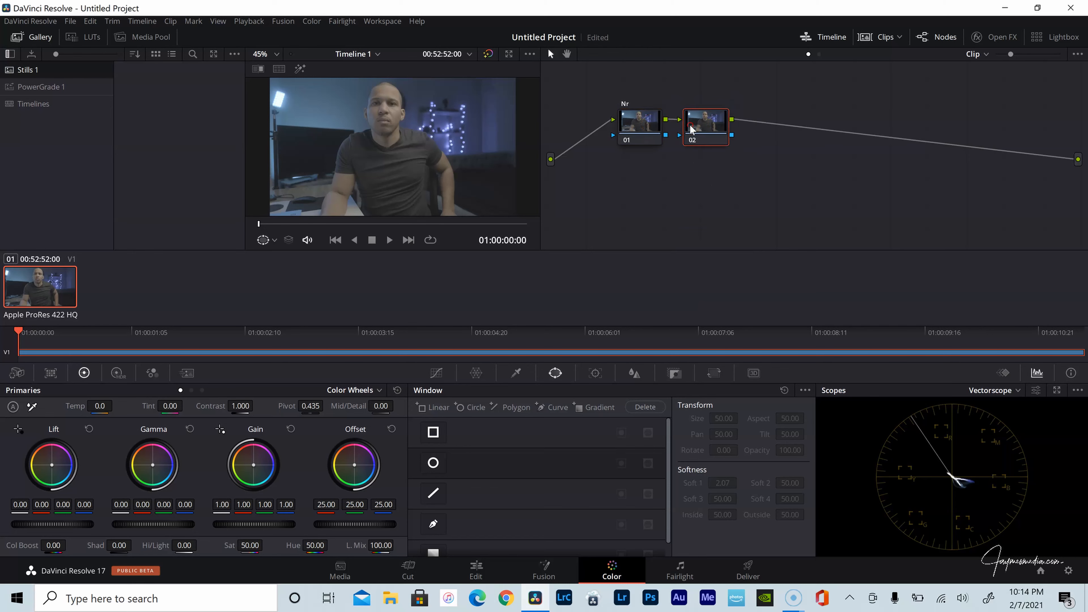
pyautogui.rightClick(690, 126)
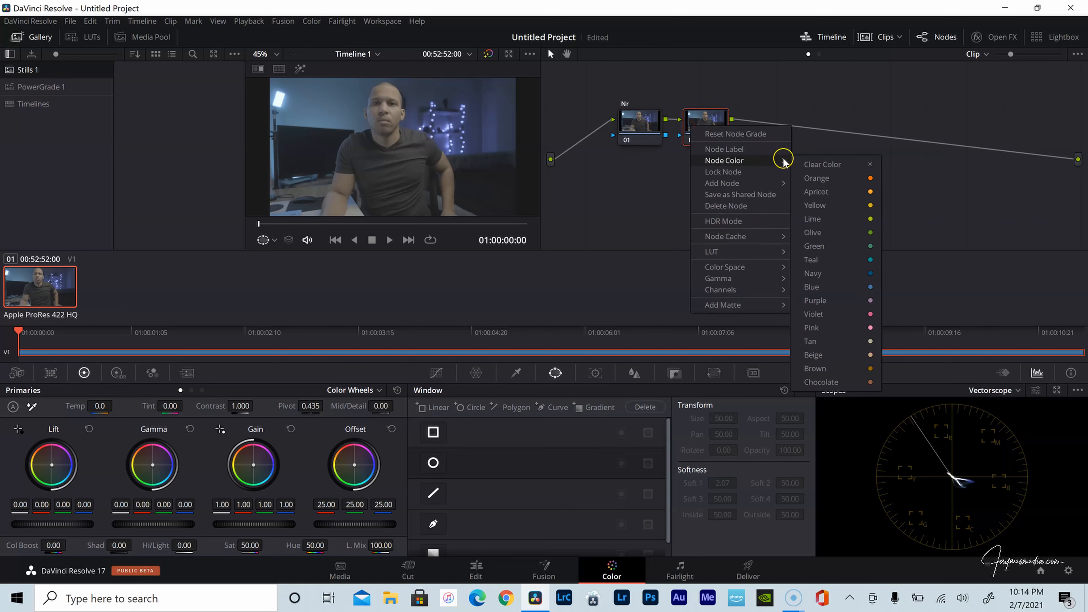
pyautogui.click(784, 149)
pyautogui.write('Contrast')
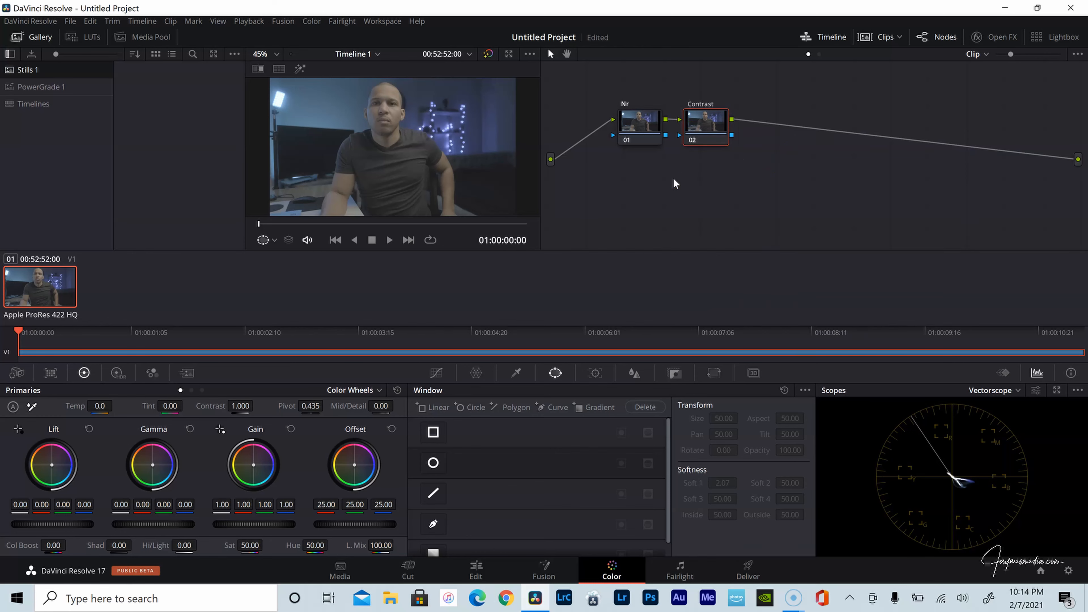
pyautogui.press('Return')
# - Add a serial node after the Contrast node and label it Sat
pyautogui.click(671, 64)
pyautogui.click(717, 138)
pyautogui.rightClick(717, 142)
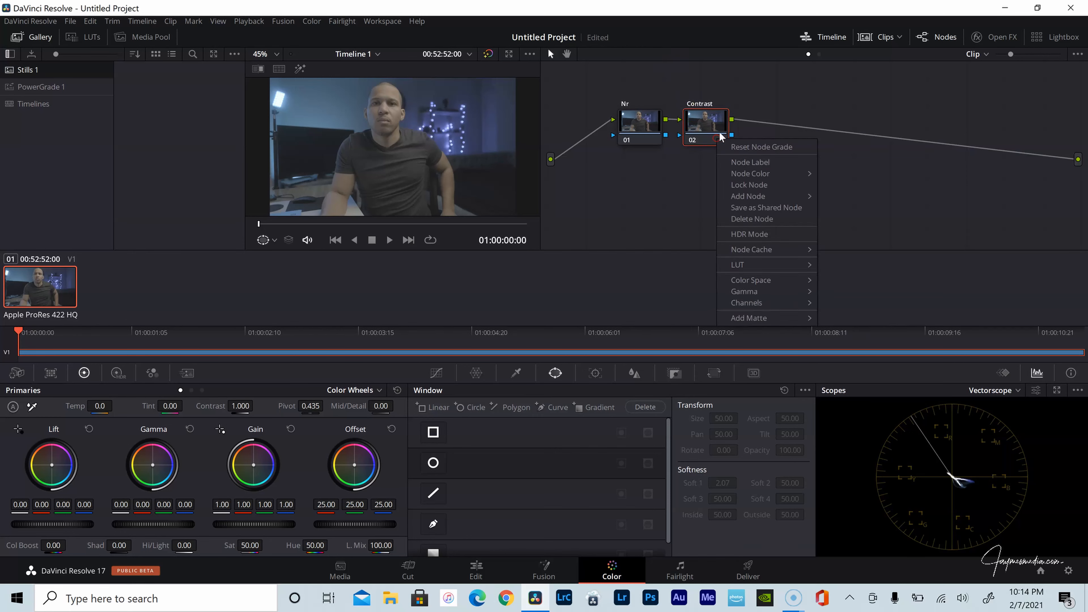
pyautogui.moveTo(789, 196)
pyautogui.click(837, 198)
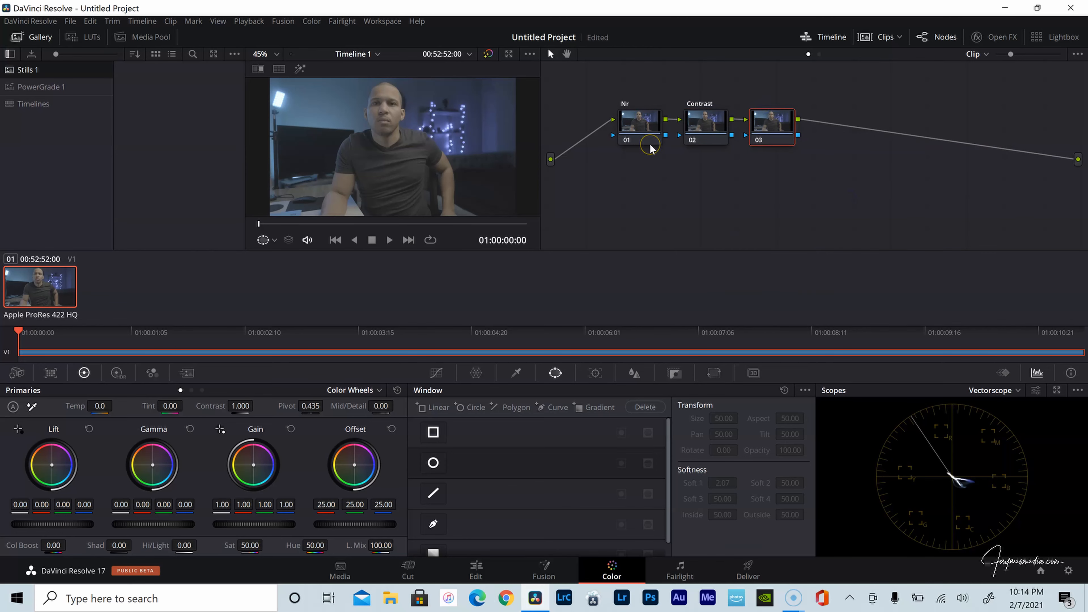
pyautogui.rightClick(789, 124)
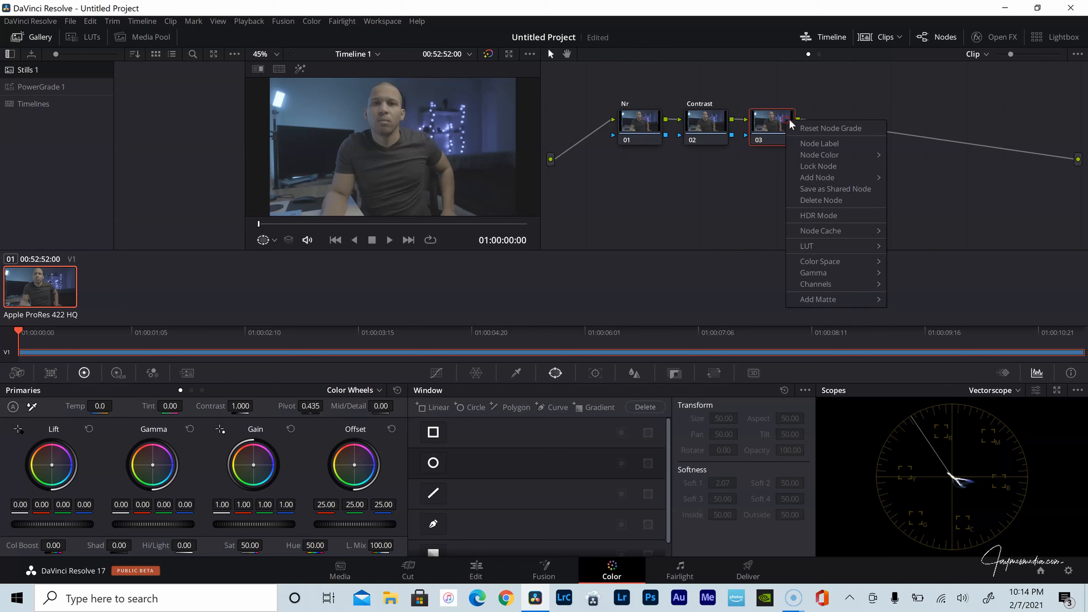
pyautogui.click(870, 145)
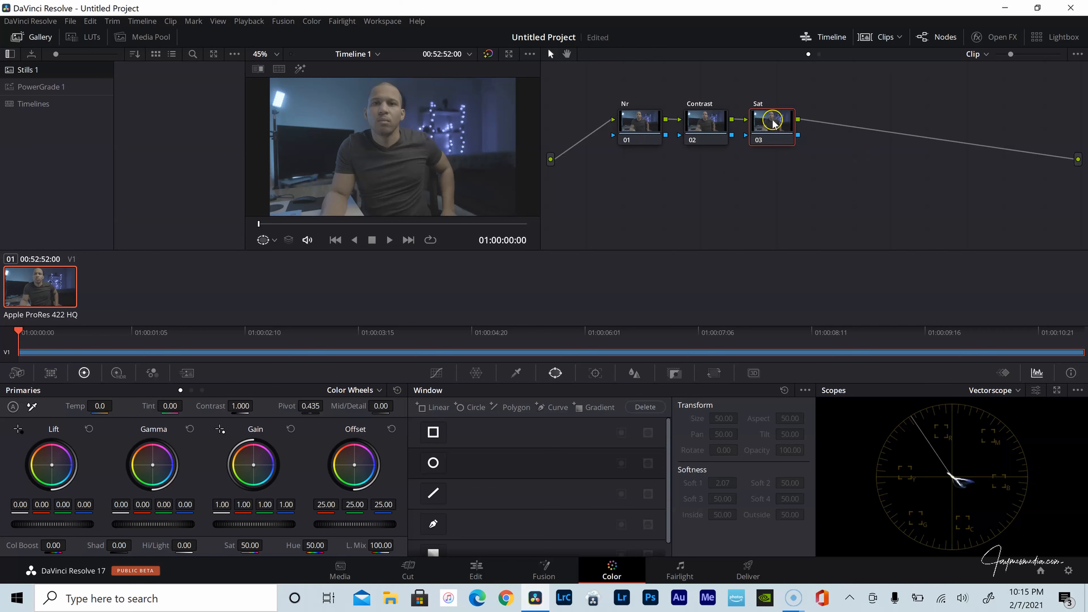
# - Add a serial node after the Sat node and label it Look
pyautogui.rightClick(777, 132)
pyautogui.click(874, 158)
pyautogui.rightClick(778, 129)
pyautogui.moveTo(839, 183)
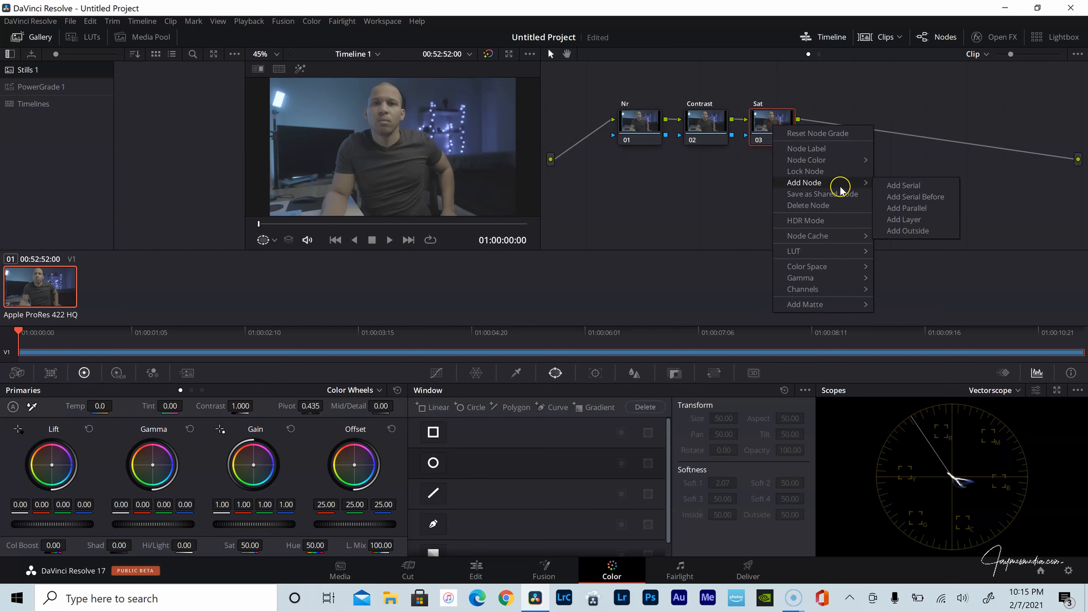
pyautogui.click(906, 186)
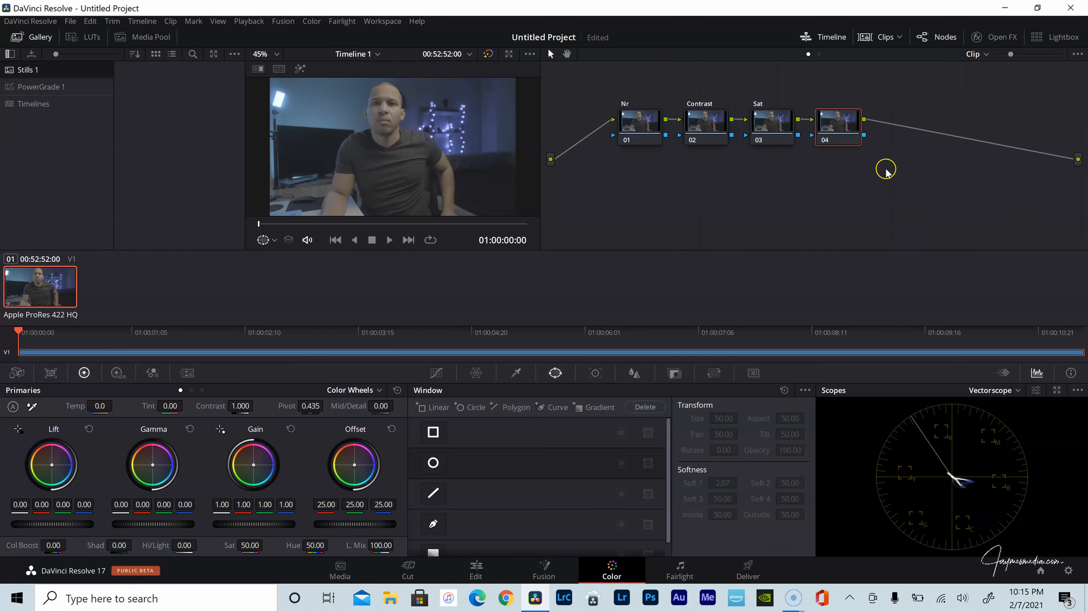
pyautogui.rightClick(853, 115)
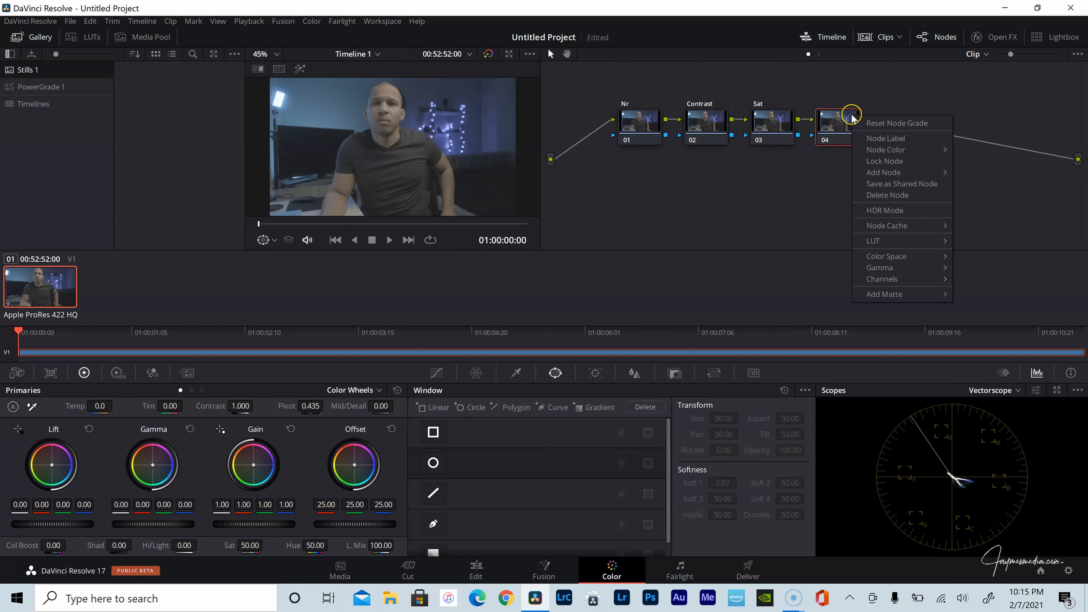
pyautogui.click(877, 139)
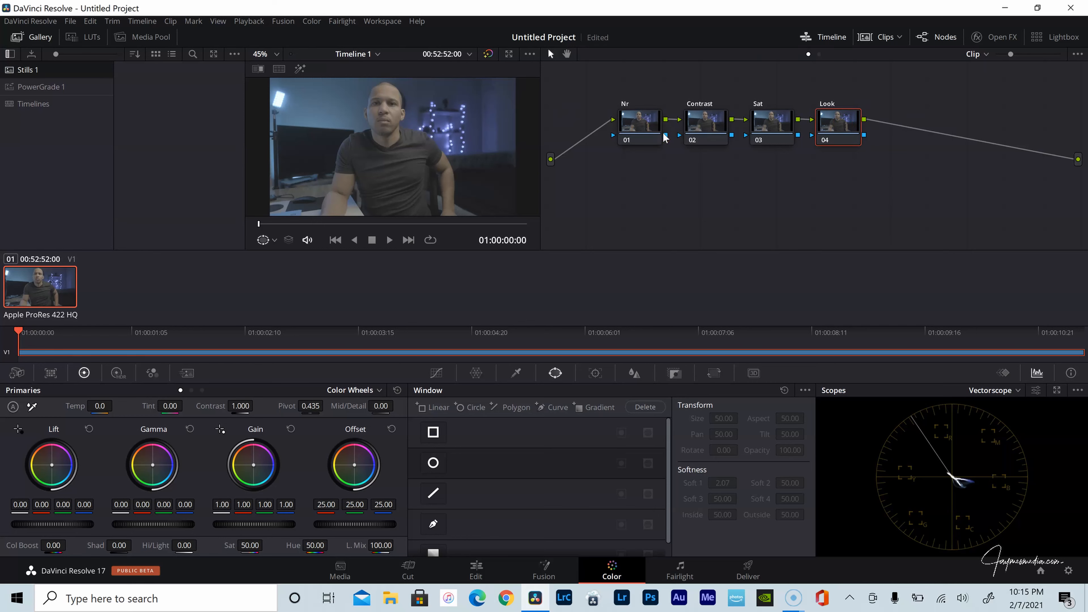
# - Switch the scope to Waveform and raise the Contrast node's contrast to 1.310 while viewing the enlarged image
pyautogui.click(697, 129)
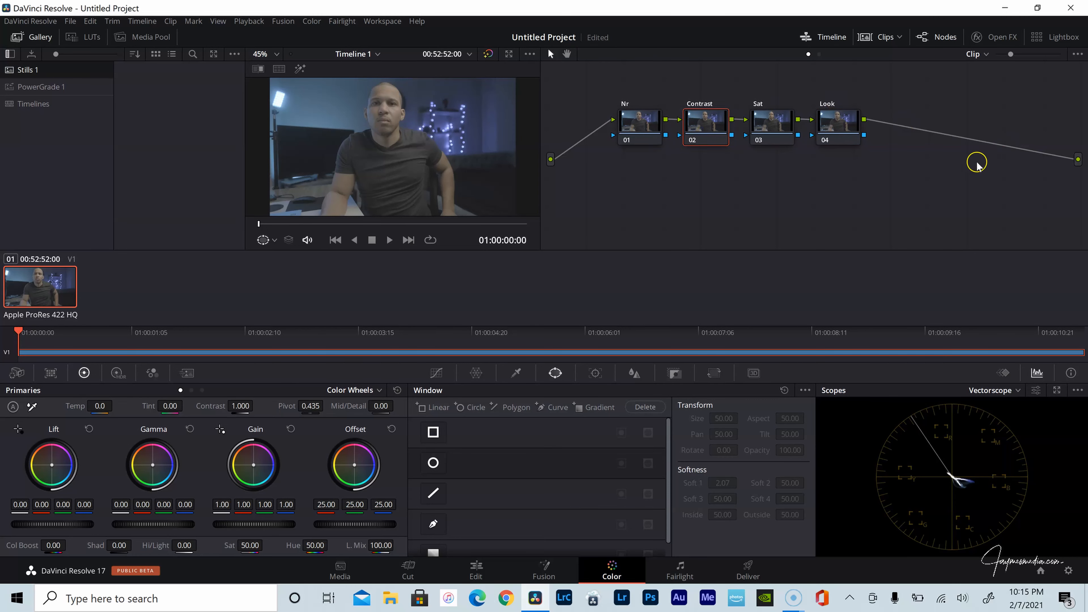
pyautogui.click(514, 54)
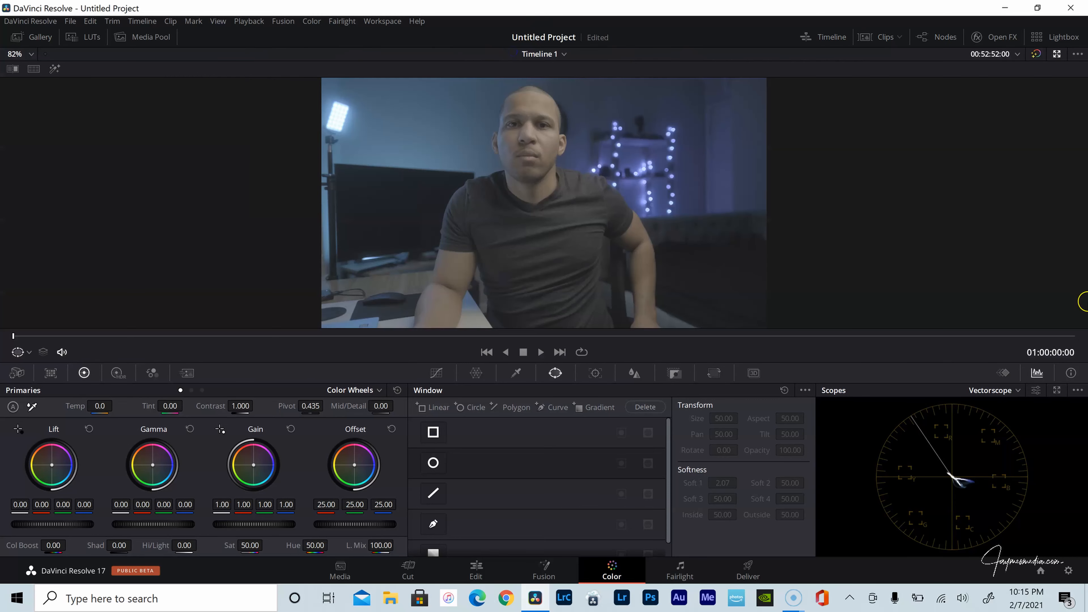
pyautogui.click(986, 390)
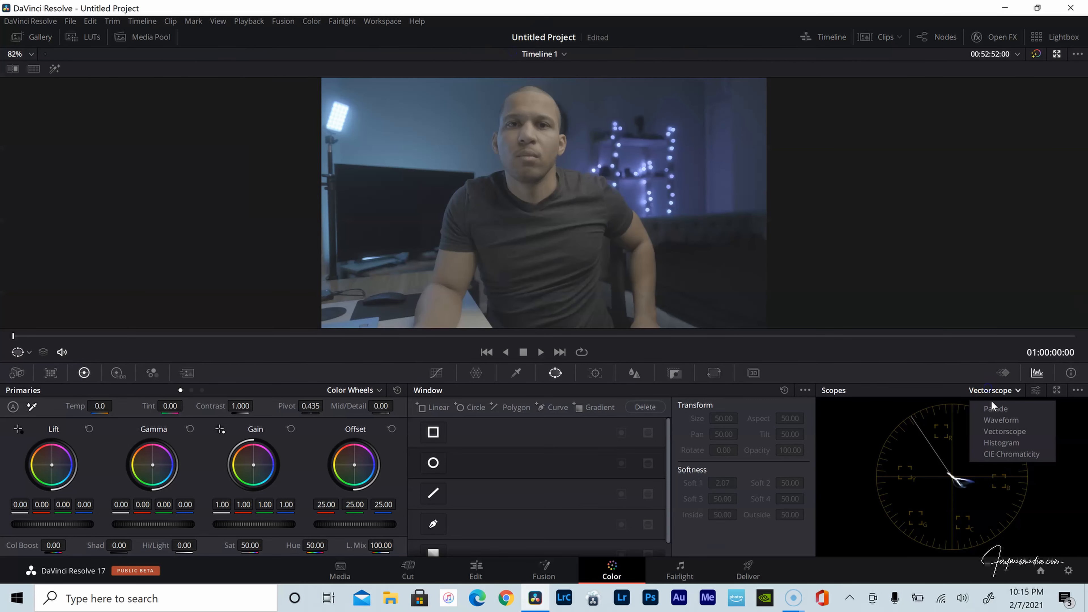
pyautogui.click(996, 419)
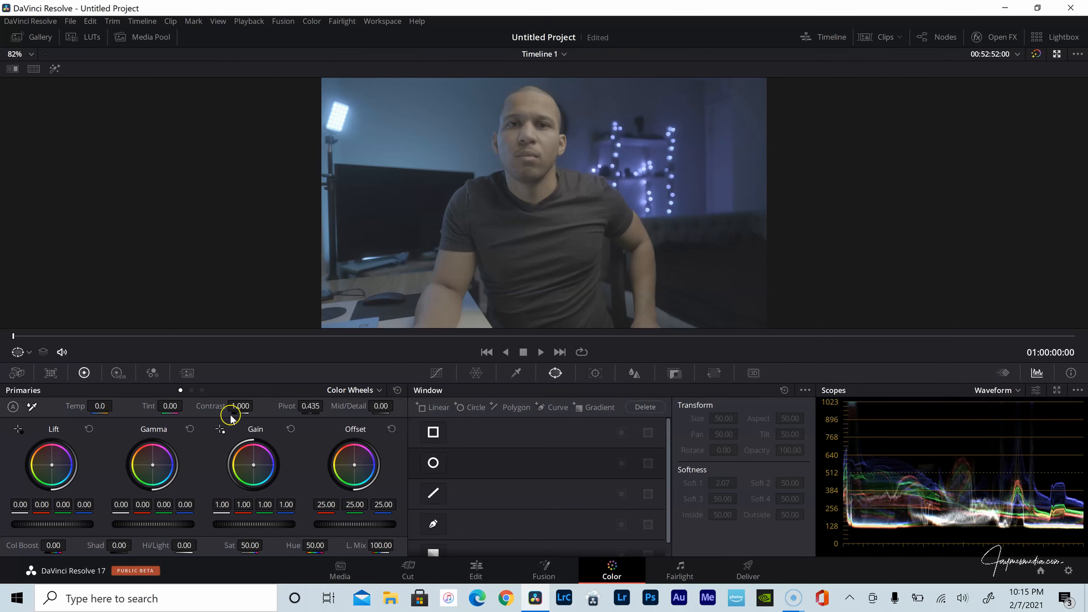
pyautogui.moveTo(243, 406); pyautogui.dragTo(329, 423)
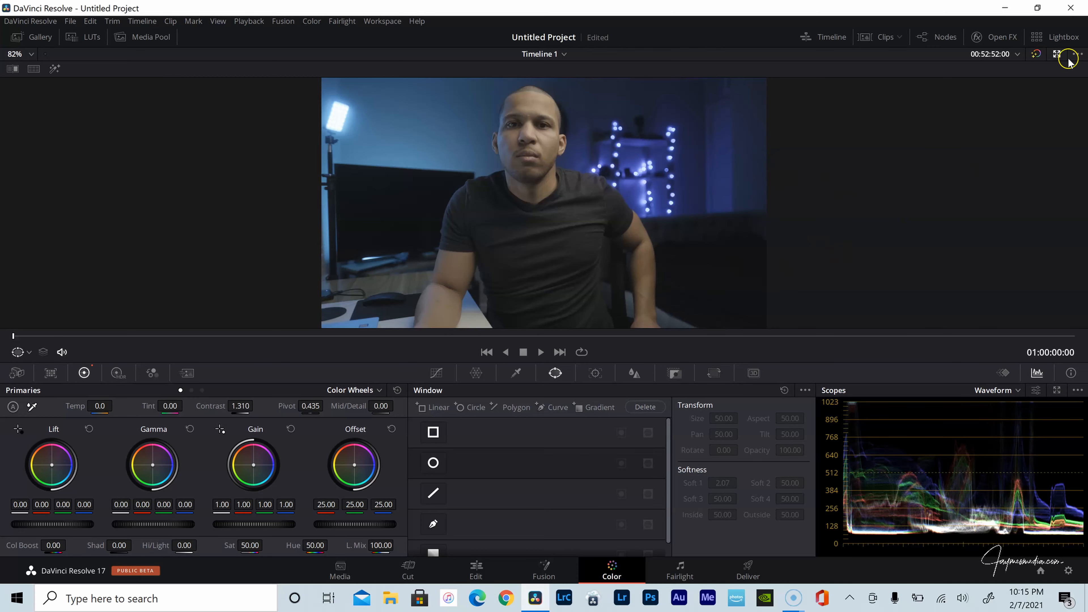
pyautogui.click(1057, 53)
# - Raise the Sat node's saturation to 80 while viewing the enlarged image
pyautogui.click(762, 124)
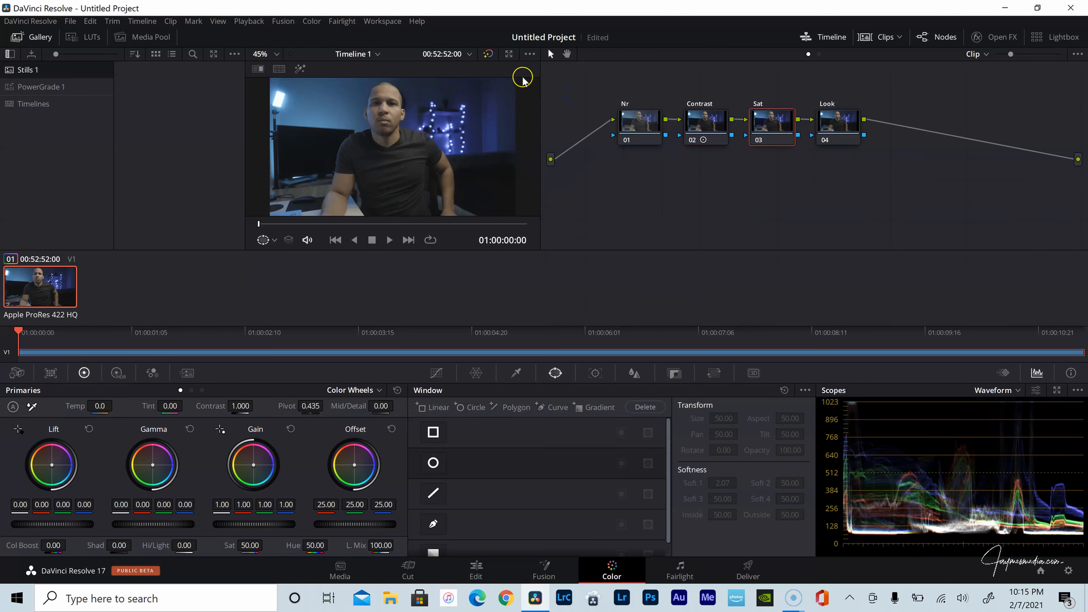
pyautogui.click(509, 54)
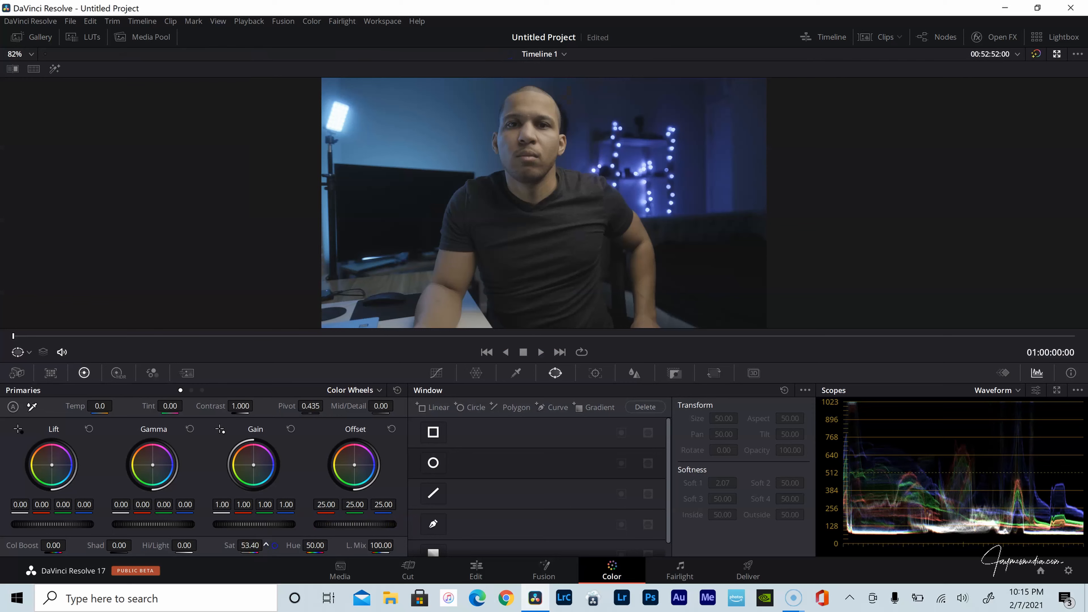
pyautogui.moveTo(266, 545); pyautogui.dragTo(266, 545)
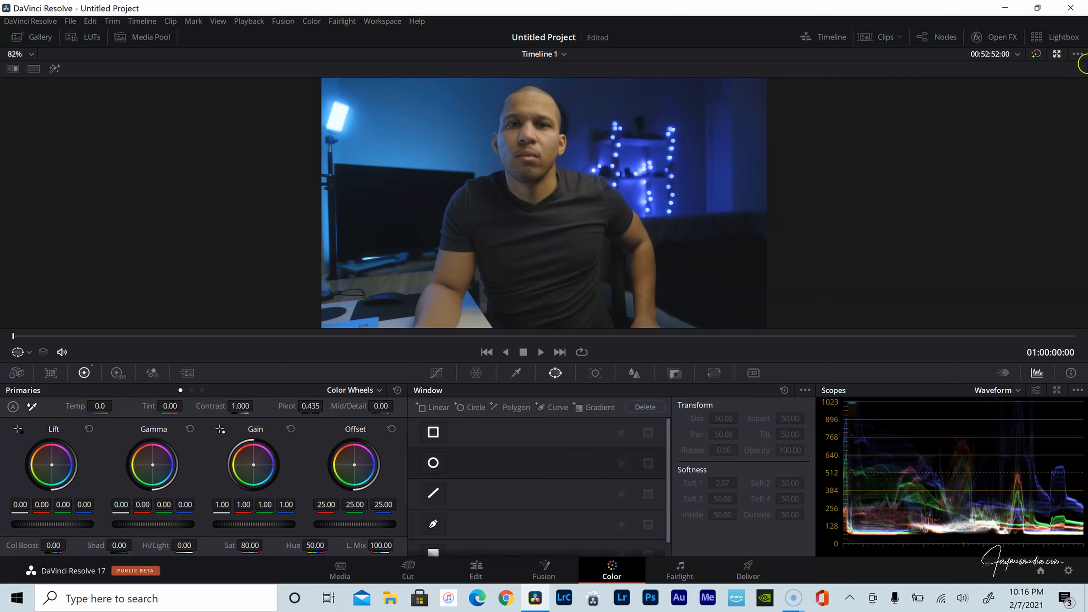
pyautogui.click(1057, 55)
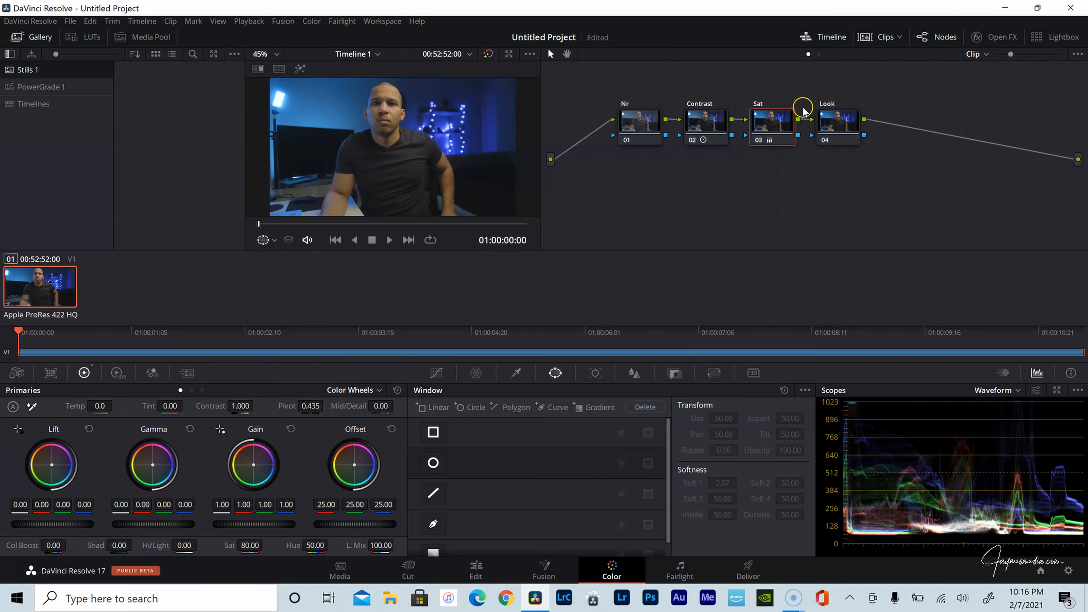
# - Add a parallel node below the Look node and label it Skin
pyautogui.click(829, 126)
pyautogui.click(510, 54)
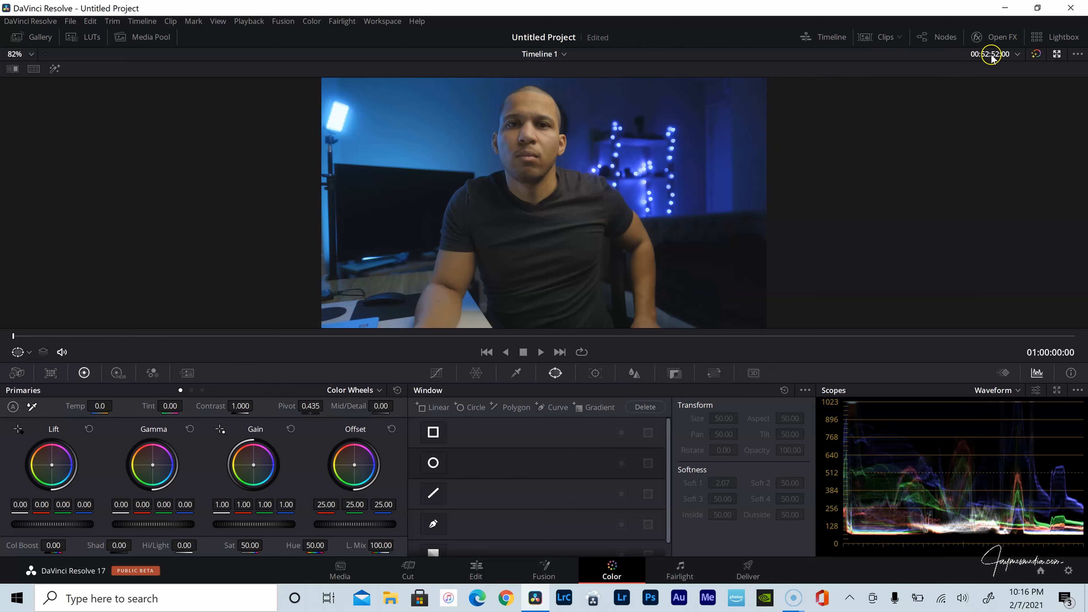
pyautogui.click(1055, 54)
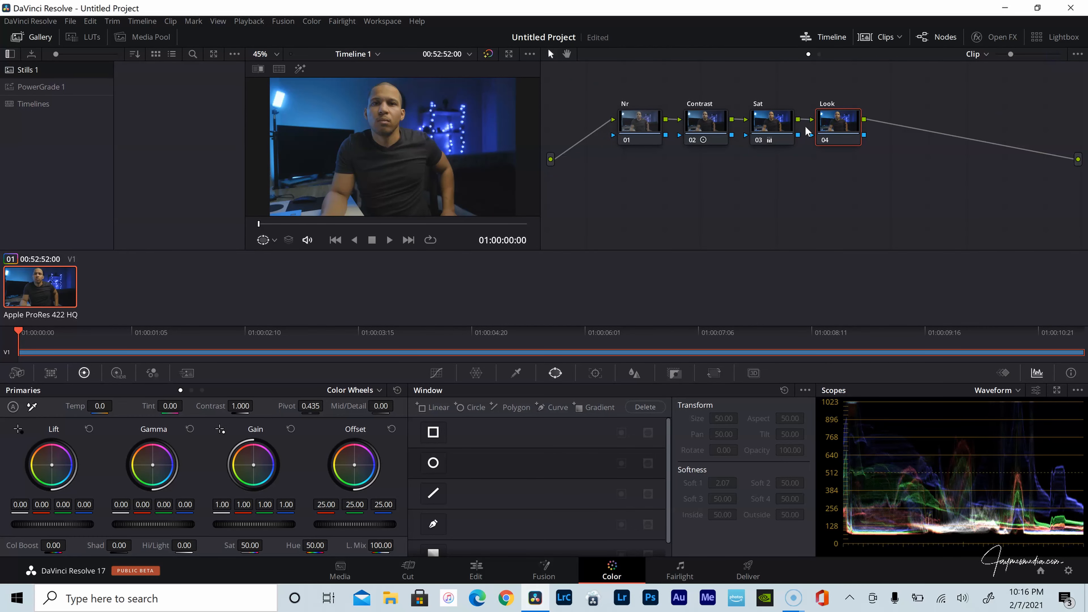
pyautogui.hotkey('alt', 'p')
pyautogui.rightClick(839, 174)
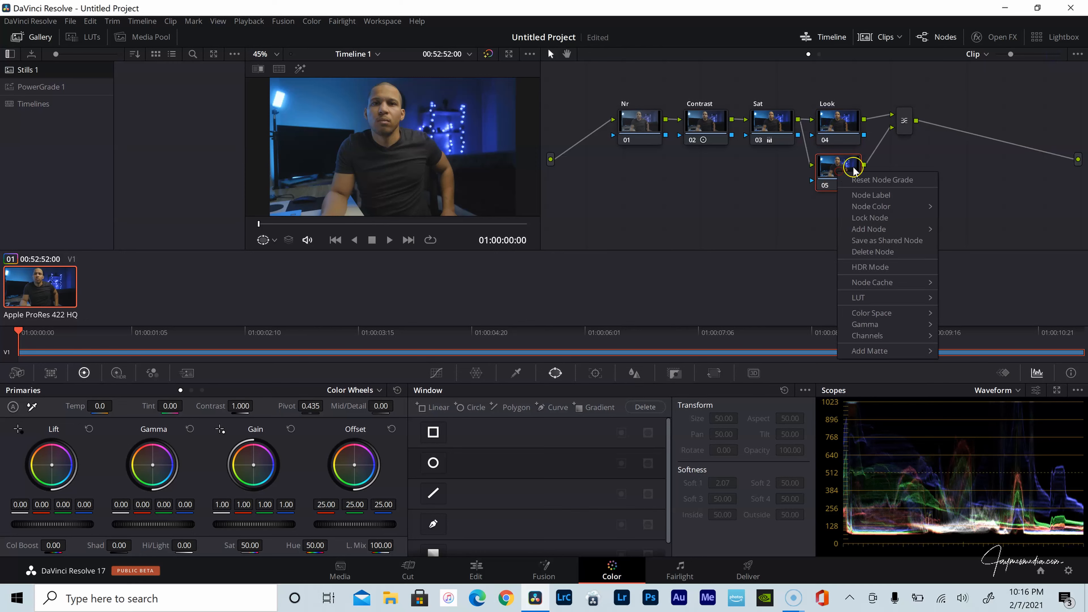
pyautogui.click(888, 198)
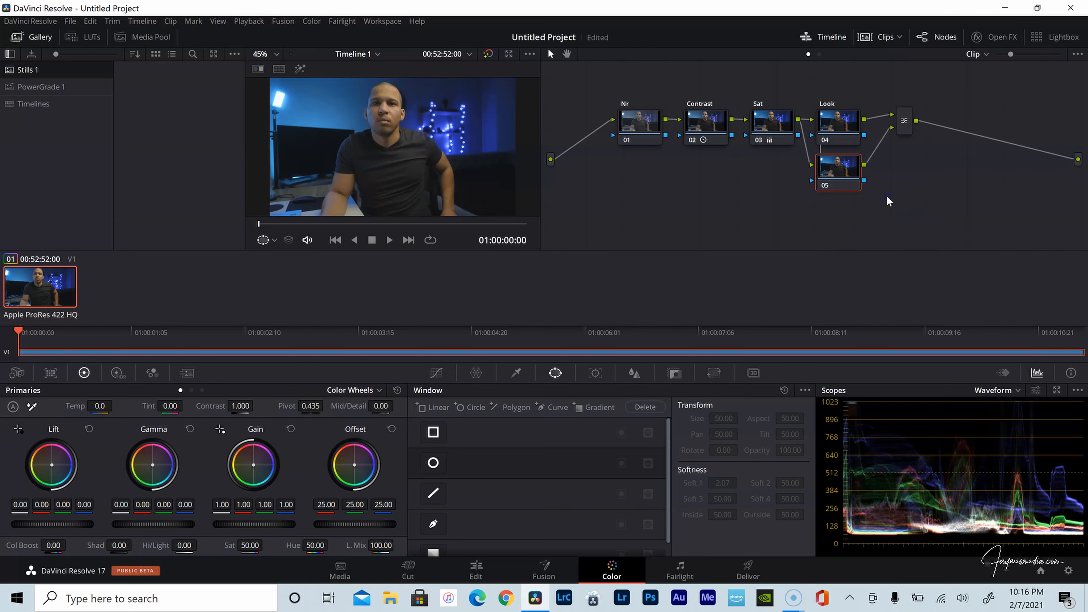
pyautogui.write('Skin')
pyautogui.press('Return')
# - Enlarge the viewer with Highlight on and sample the skin tone on the man's forehead with the HSL qualifier
pyautogui.click(509, 54)
pyautogui.click(54, 67)
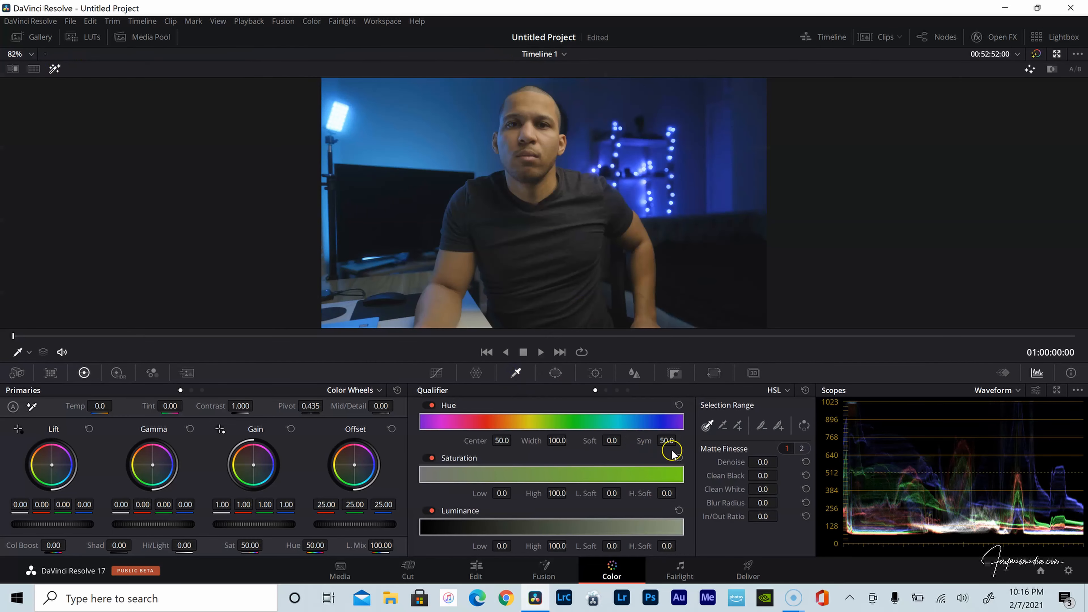
pyautogui.click(705, 425)
pyautogui.click(531, 103)
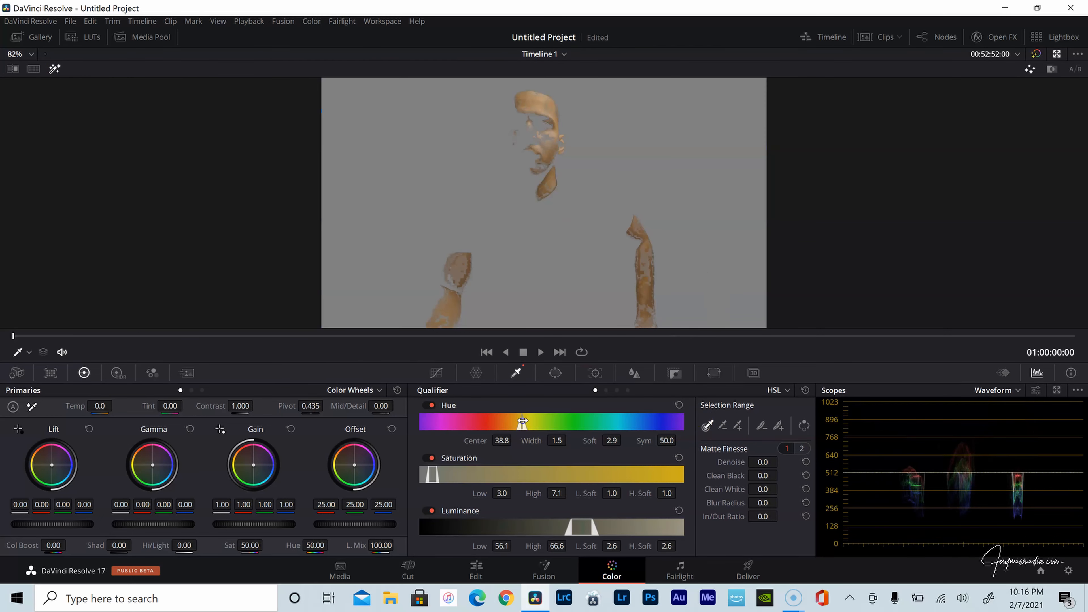
# - Refine the skin qualifier to hue width 10.5 with softness 3.2, saturation 1.5 to 6.2 and luminance 53.1 to 63.6
pyautogui.moveTo(523, 422); pyautogui.dragTo(518, 421)
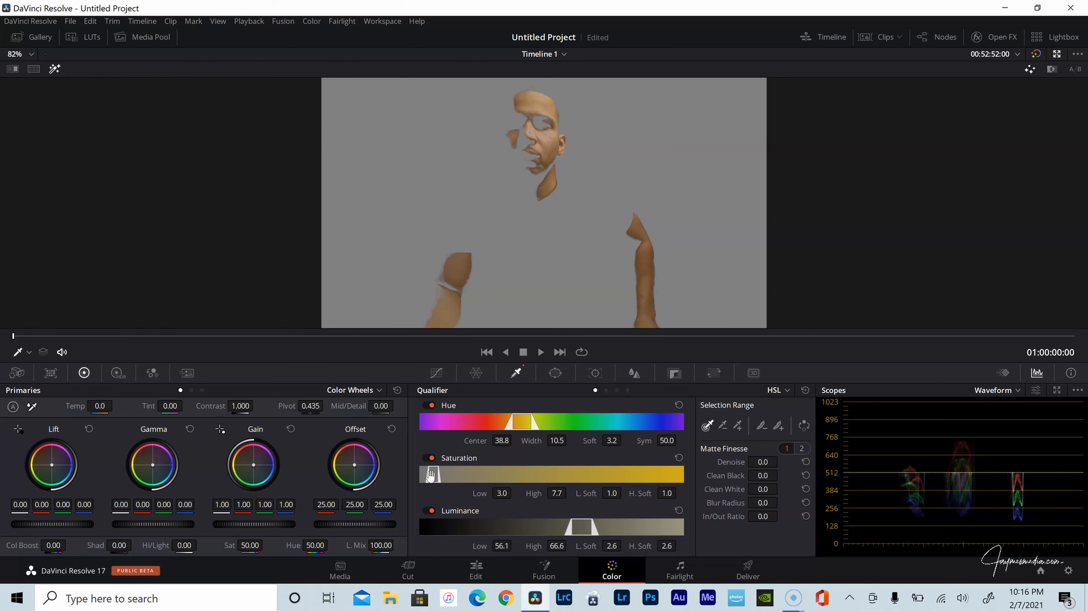
pyautogui.moveTo(430, 476); pyautogui.dragTo(425, 477)
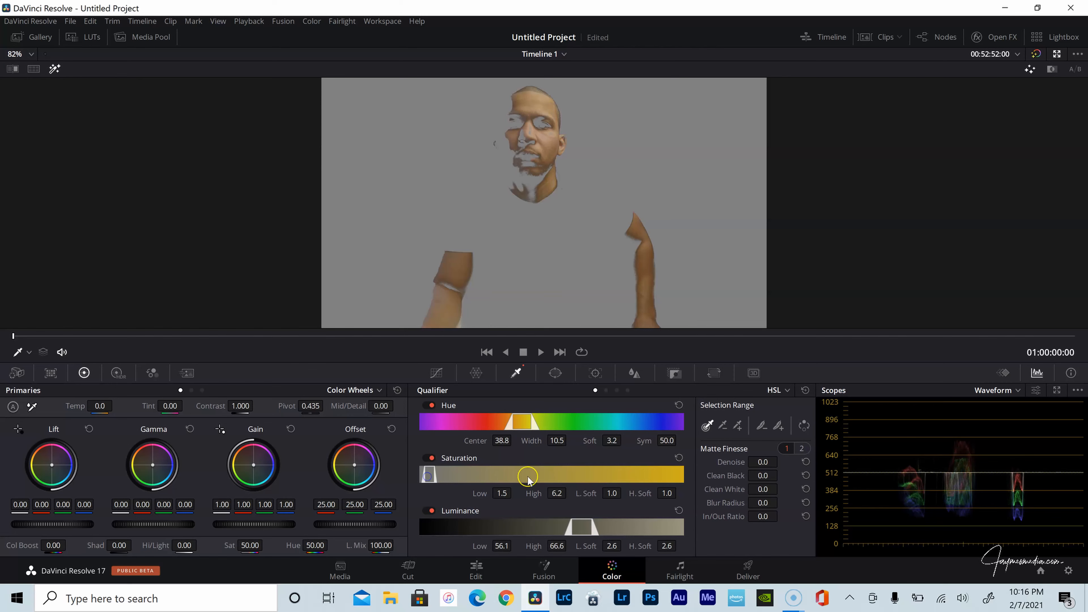
pyautogui.moveTo(572, 531)
pyautogui.mouseDown()
pyautogui.moveTo(587, 531)
pyautogui.moveTo(569, 531)
pyautogui.mouseUp()
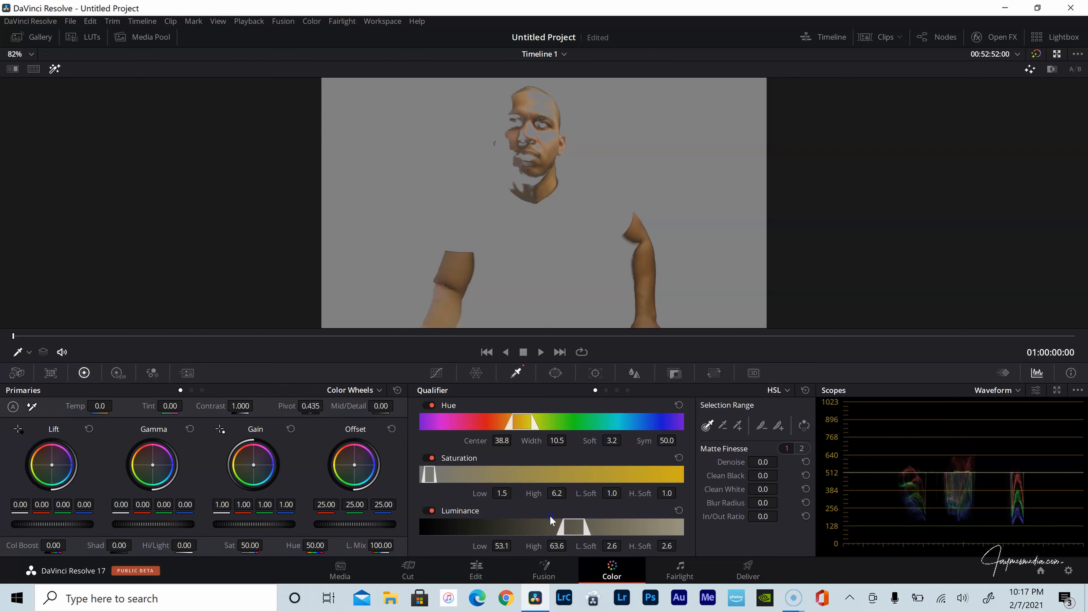
# - Try the skin qualifier with a full luminance range of 0 to 100, and undo the luminance changes
pyautogui.doubleClick(478, 550)
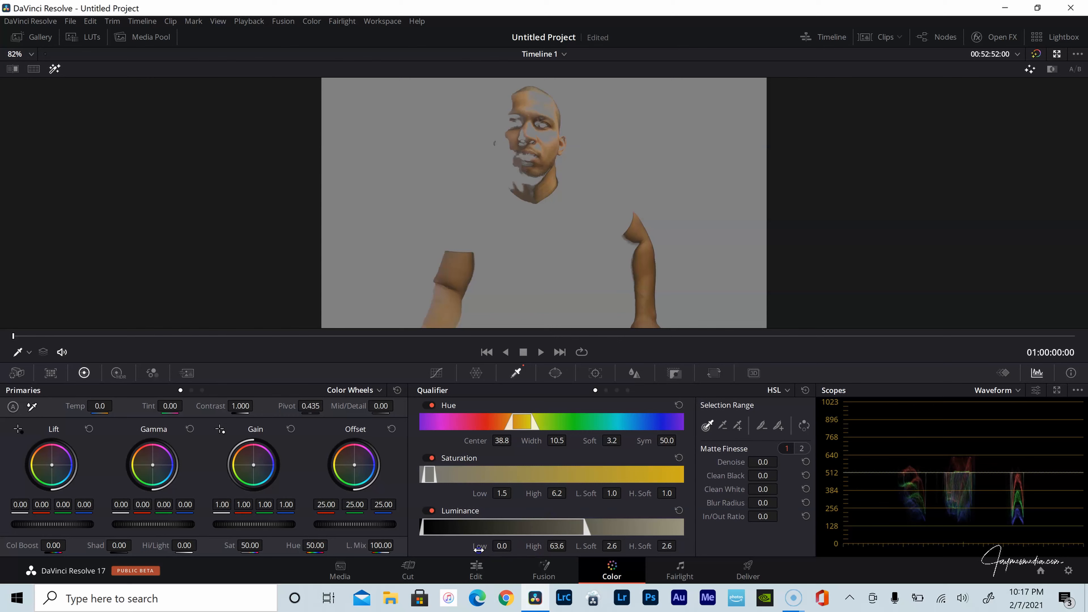
pyautogui.doubleClick(529, 551)
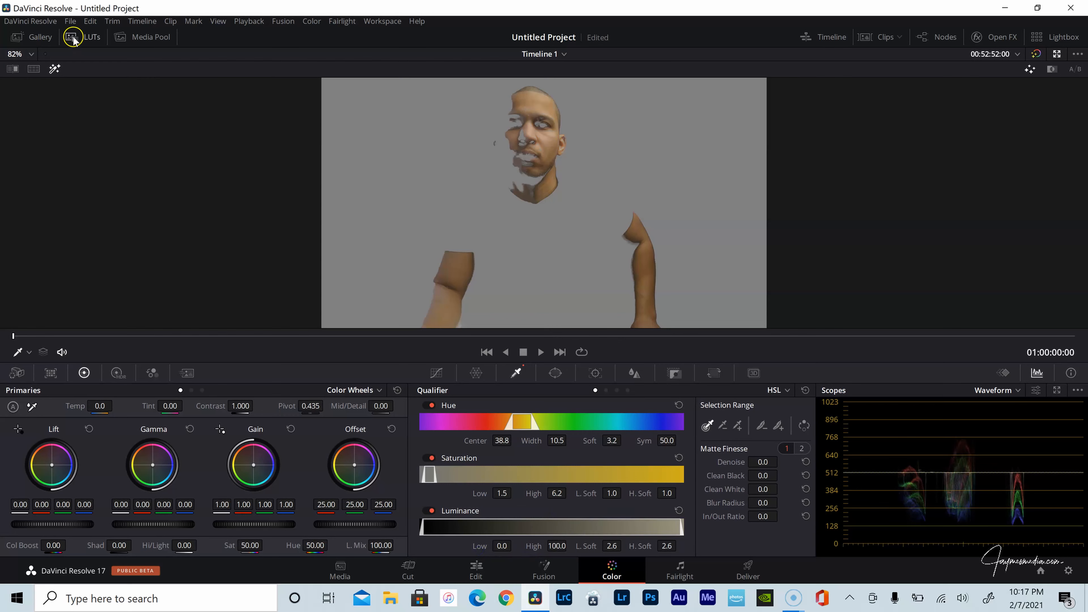
pyautogui.click(90, 21)
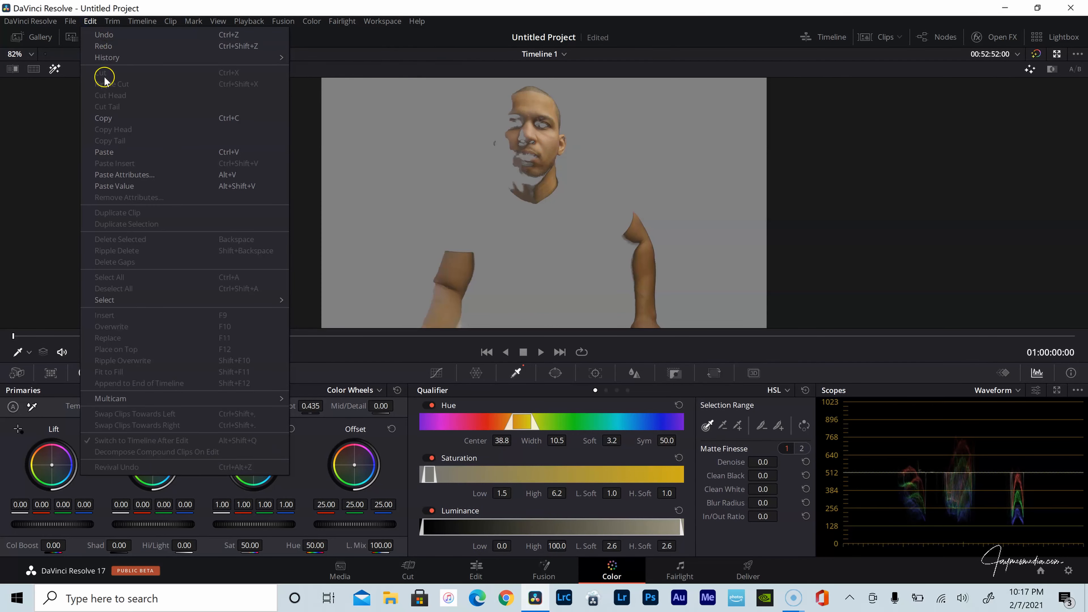
pyautogui.click(100, 35)
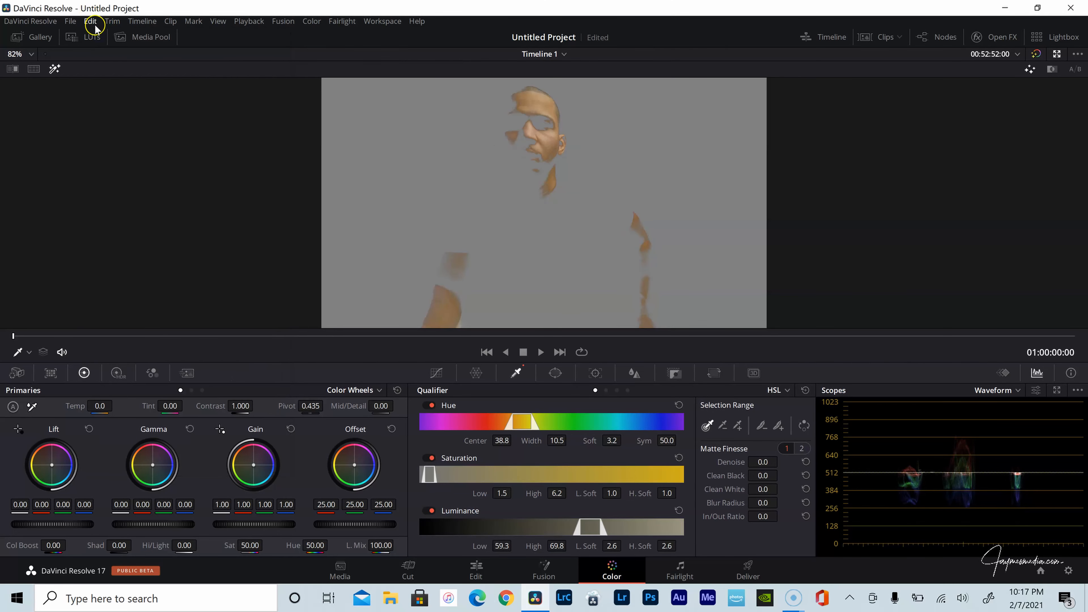
pyautogui.click(90, 22)
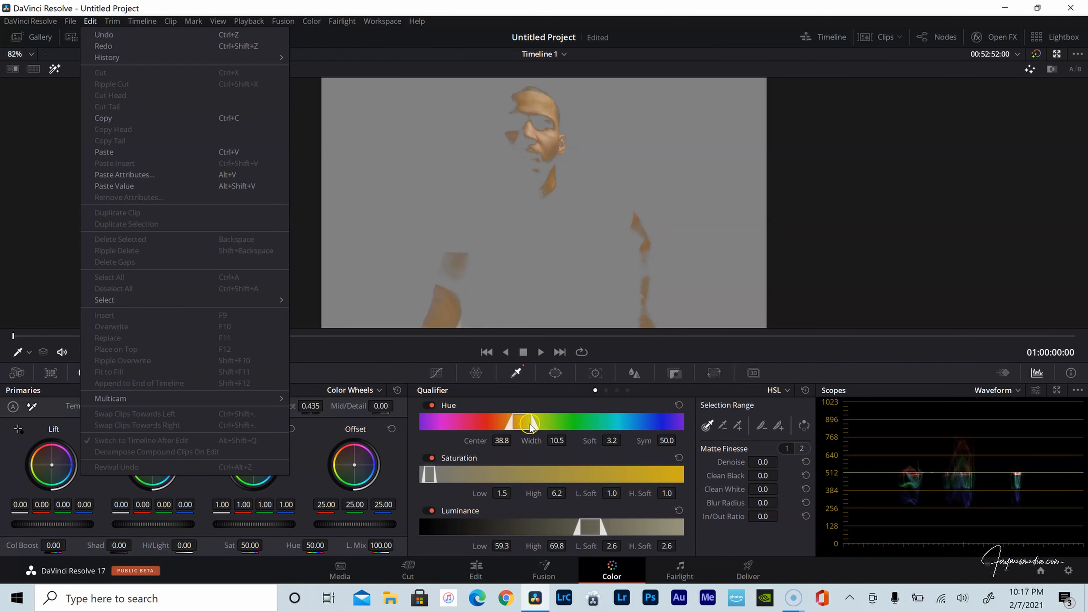
# - Shift the skin qualifier's hue center to 37.5
pyautogui.click(520, 423)
pyautogui.moveTo(520, 423); pyautogui.dragTo(517, 424)
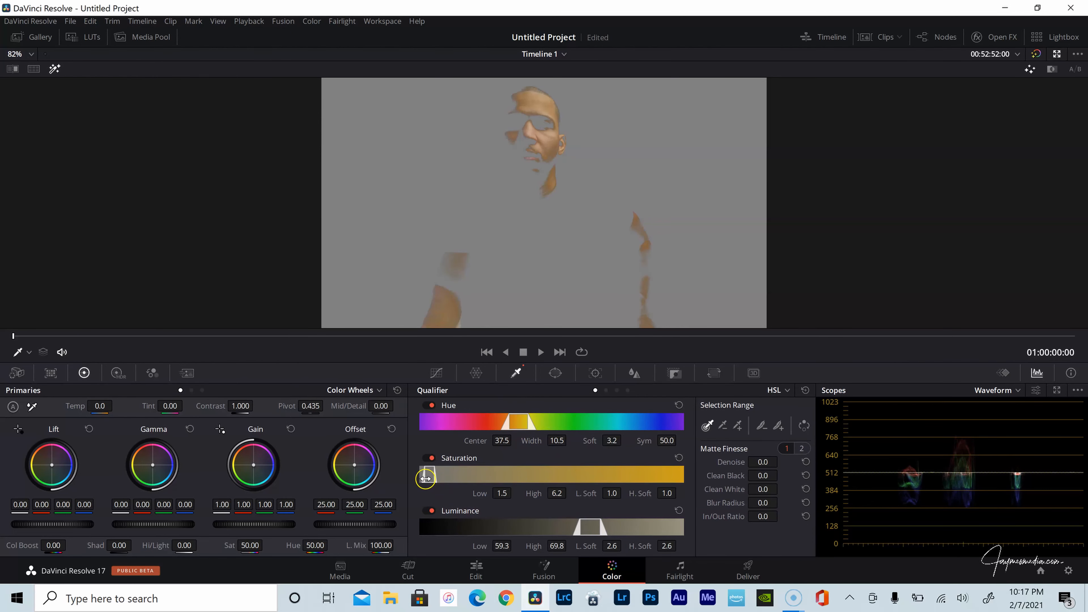
# - Set the skin qualifier's saturation range to 2.1–6.9 and its luminance range to 57.0–67.5
pyautogui.moveTo(428, 479); pyautogui.dragTo(428, 482)
pyautogui.moveTo(588, 532); pyautogui.dragTo(582, 532)
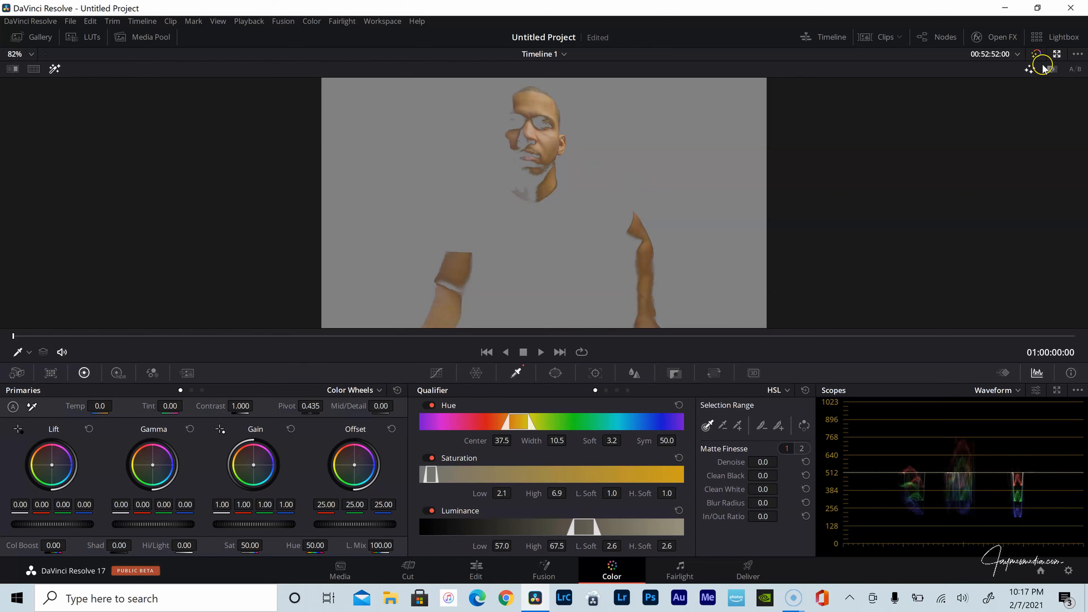
# - Change the scope to Vectorscope and turn off the Highlight view, with the Window palette open
pyautogui.click(1012, 390)
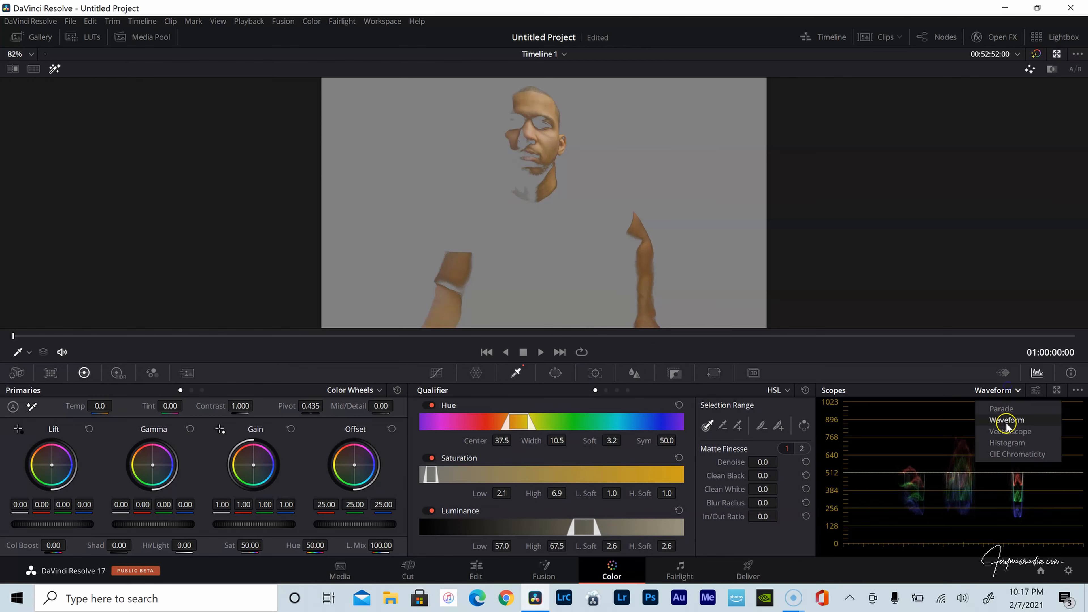
pyautogui.click(1010, 431)
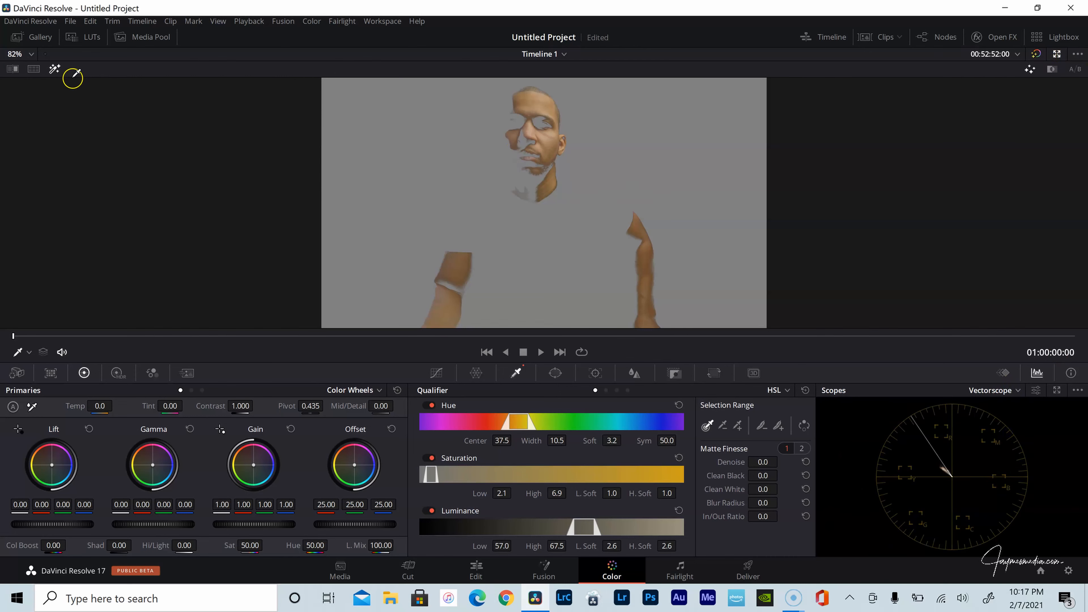
pyautogui.click(555, 373)
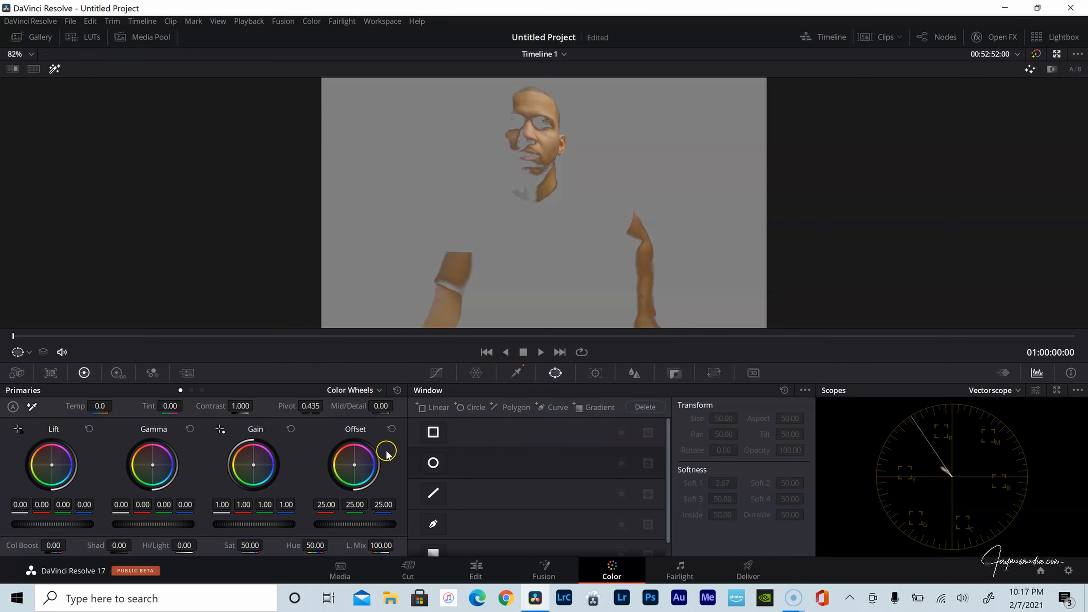
pyautogui.click(50, 70)
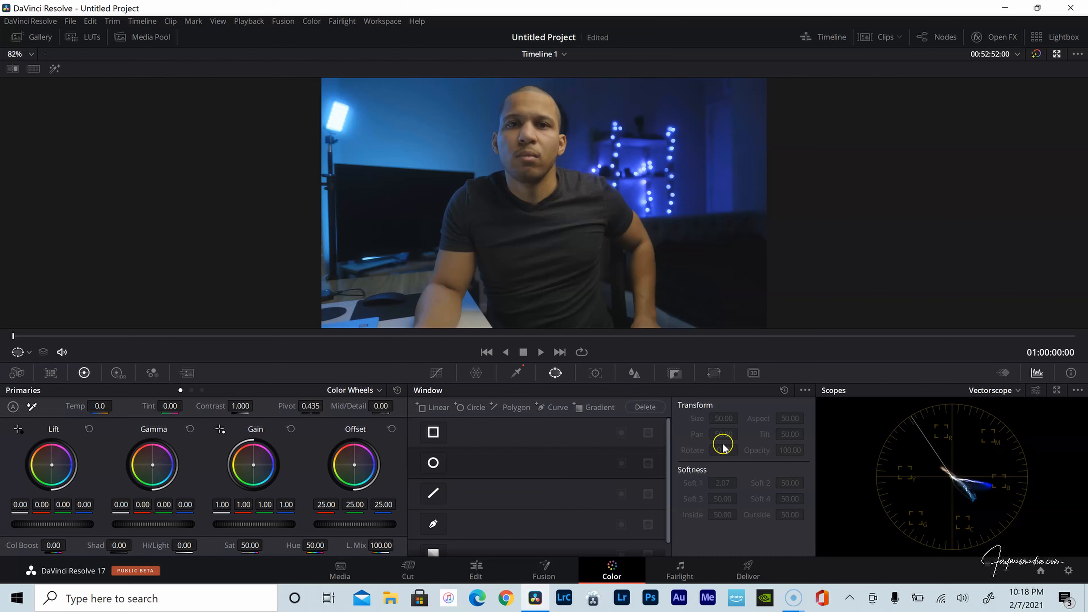
# - Warm the skin with the Log Wheels: Shadow red 0.02, green -0.01; Midtone red 0.01; Highlights red 0.02, green -0.01; Offset 26.64, 24.46, 25.15
pyautogui.click(360, 391)
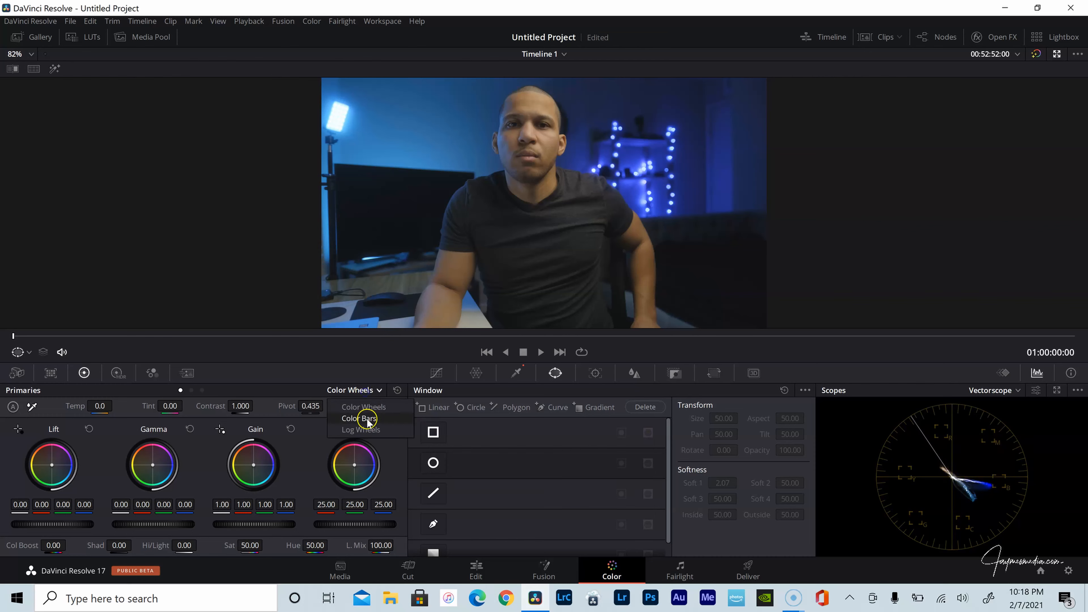
pyautogui.click(364, 430)
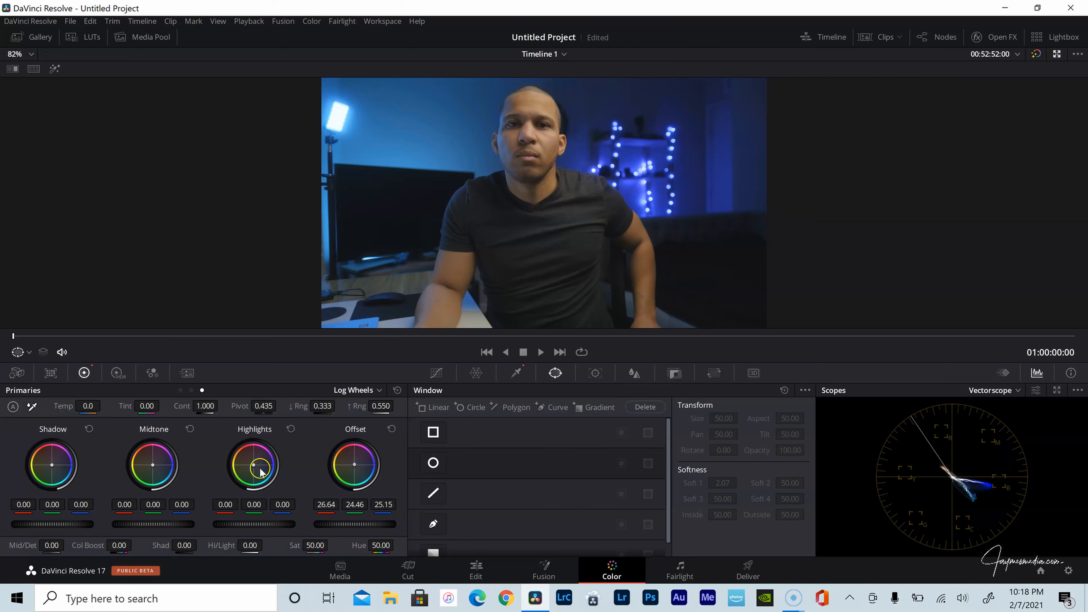
pyautogui.moveTo(251, 466); pyautogui.dragTo(251, 467)
pyautogui.moveTo(153, 470); pyautogui.dragTo(152, 461)
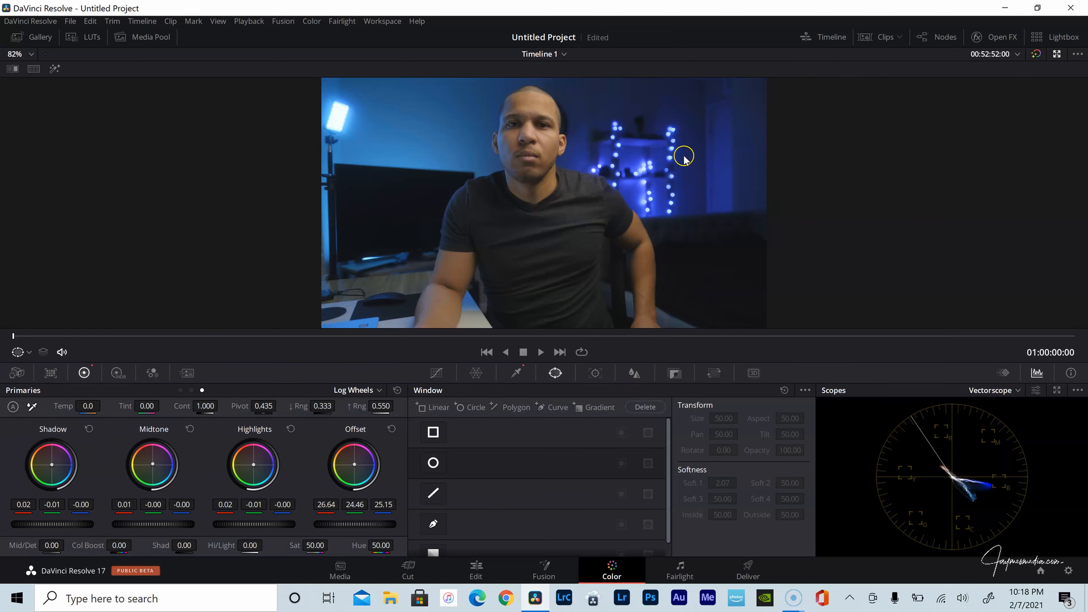
pyautogui.scroll(5, 683, 156)
pyautogui.scroll(-2, 565, 208)
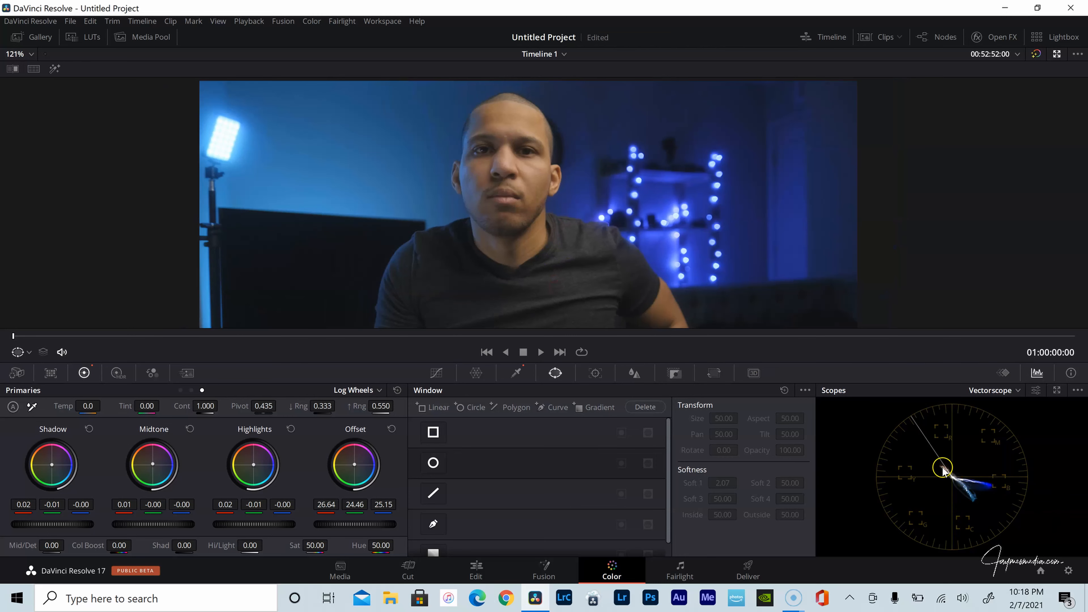
pyautogui.scroll(-3, 595, 207)
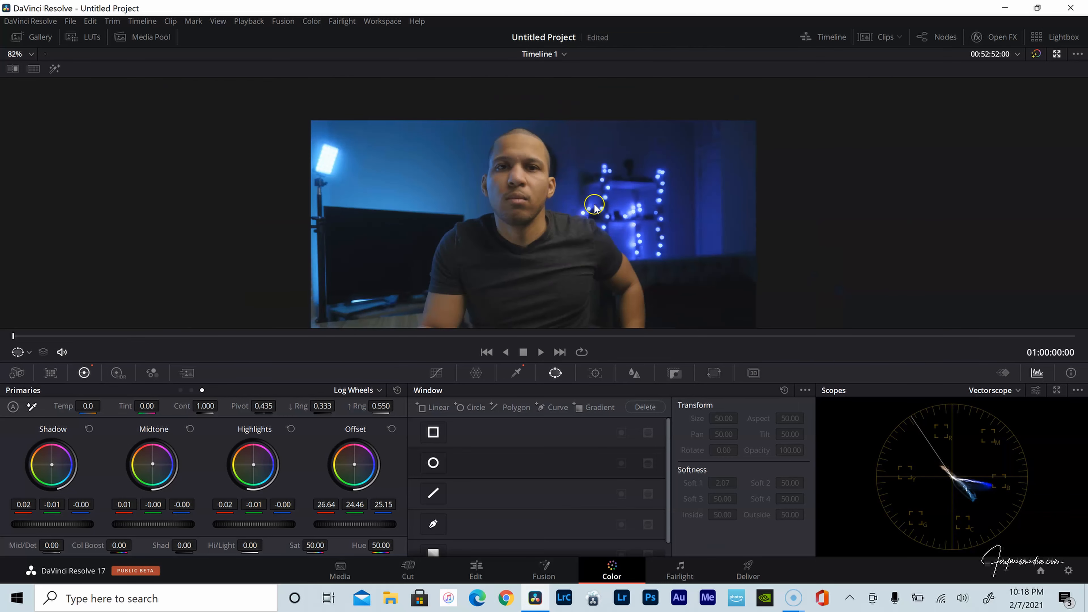
pyautogui.scroll(-1, 595, 206)
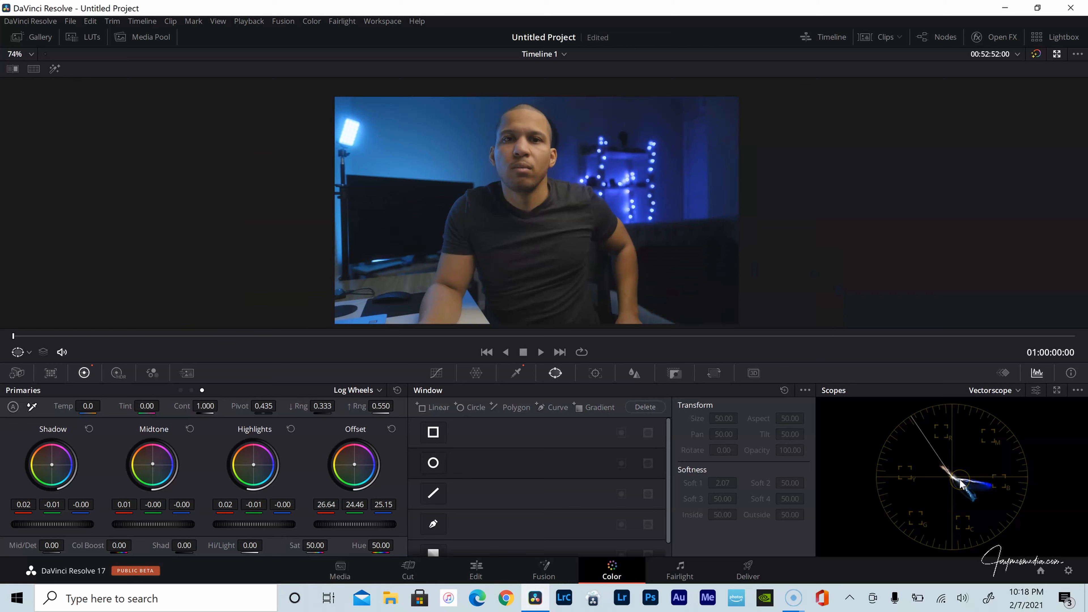
pyautogui.scroll(1, 517, 174)
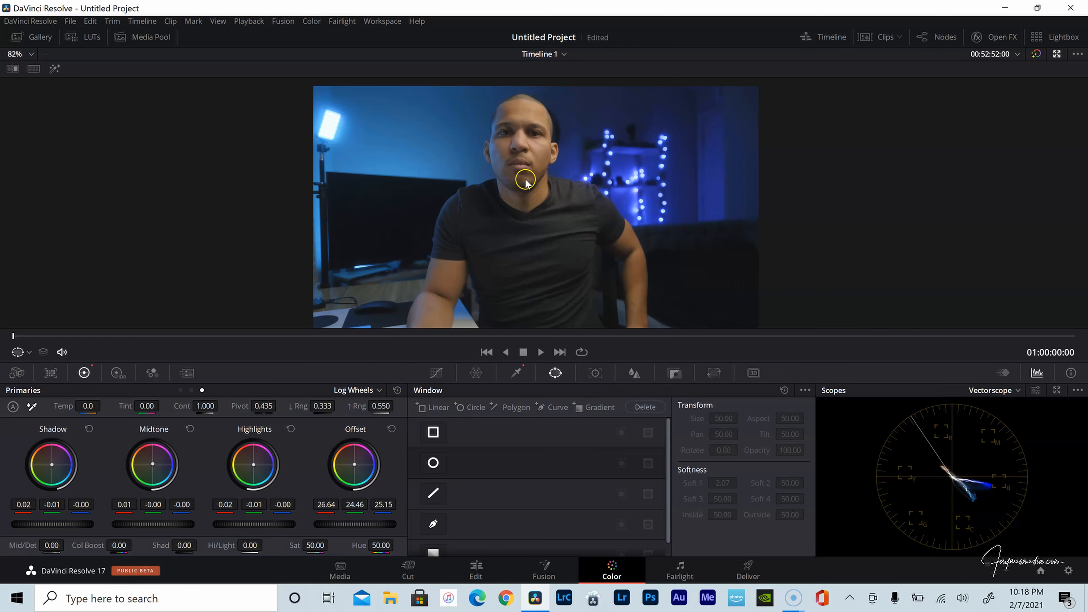
pyautogui.scroll(-1, 543, 187)
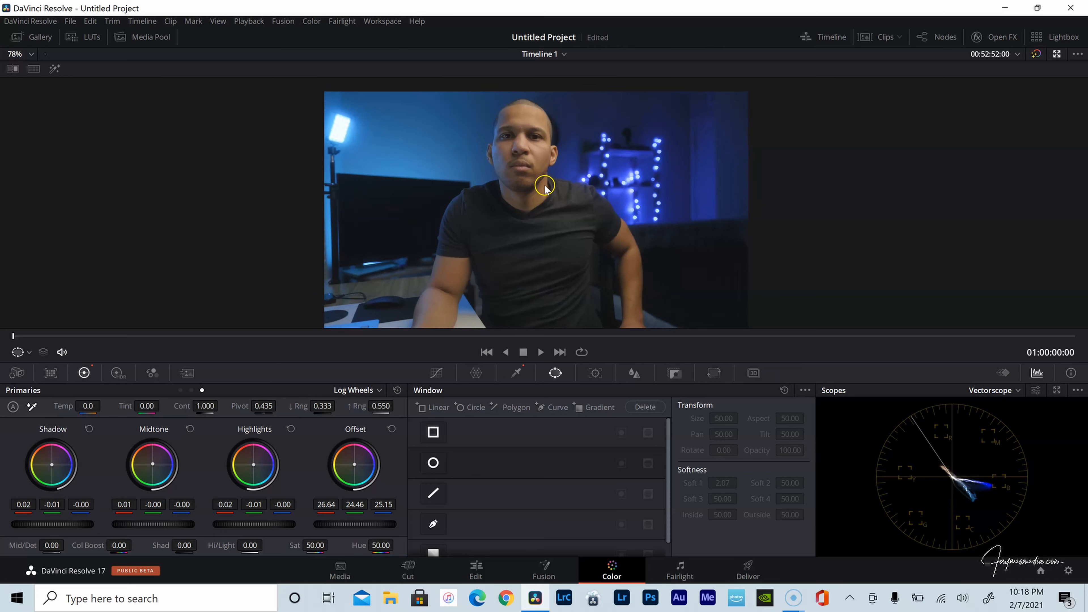
# - Add a serial node after the layer mixer and label it Look Adj
pyautogui.click(1057, 54)
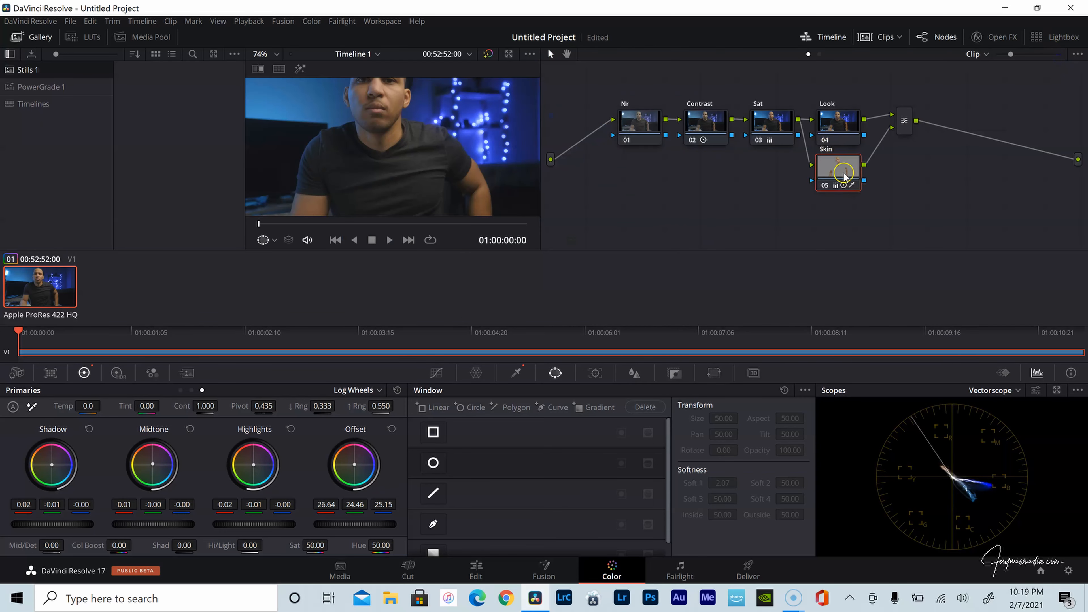
pyautogui.click(908, 121)
pyautogui.rightClick(908, 121)
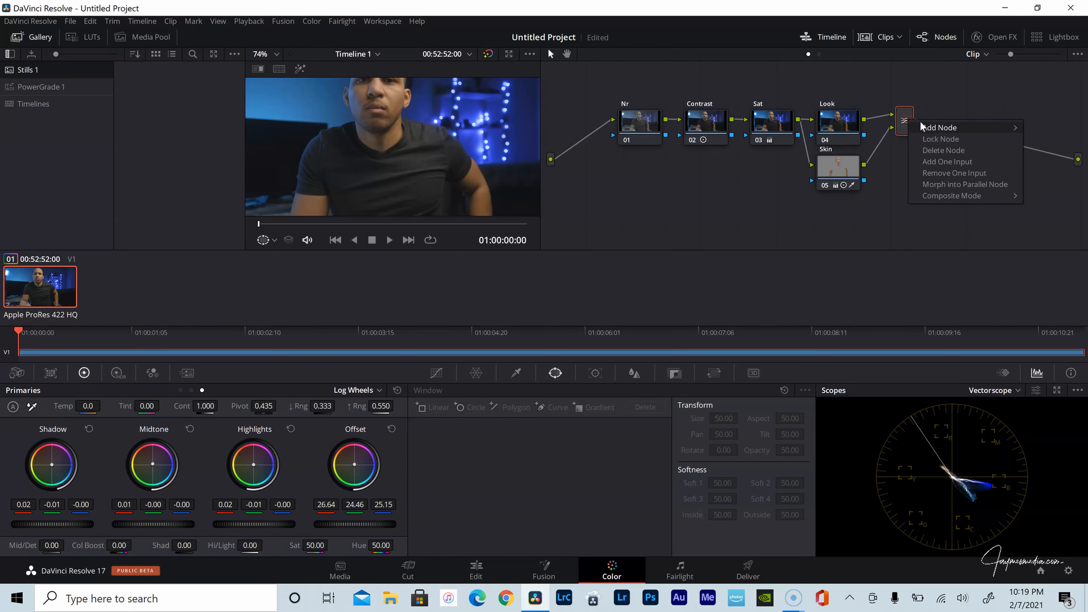
pyautogui.moveTo(922, 127)
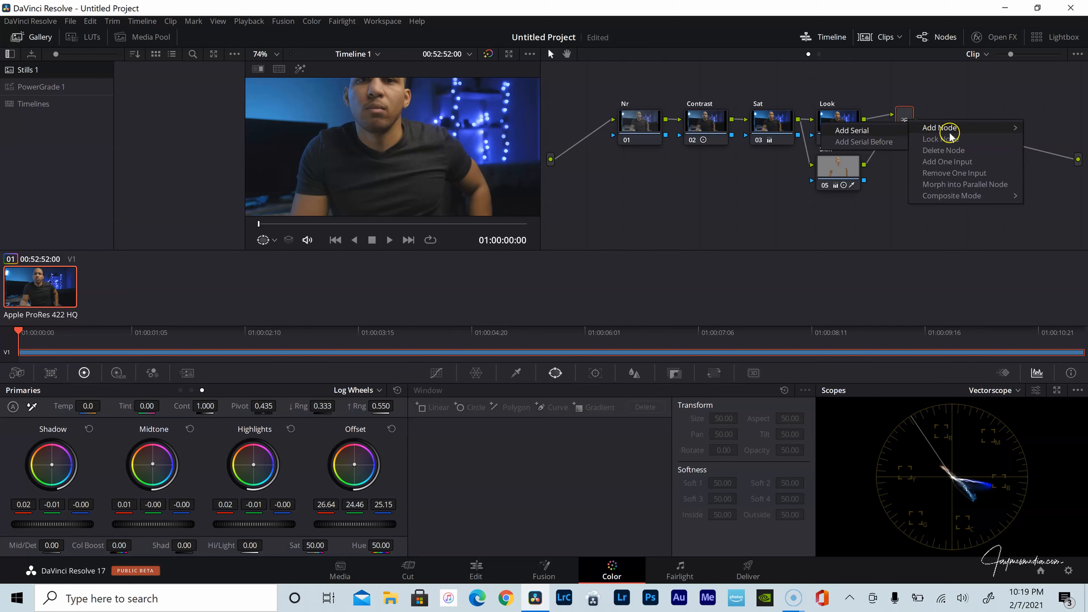
pyautogui.click(895, 130)
pyautogui.rightClick(975, 130)
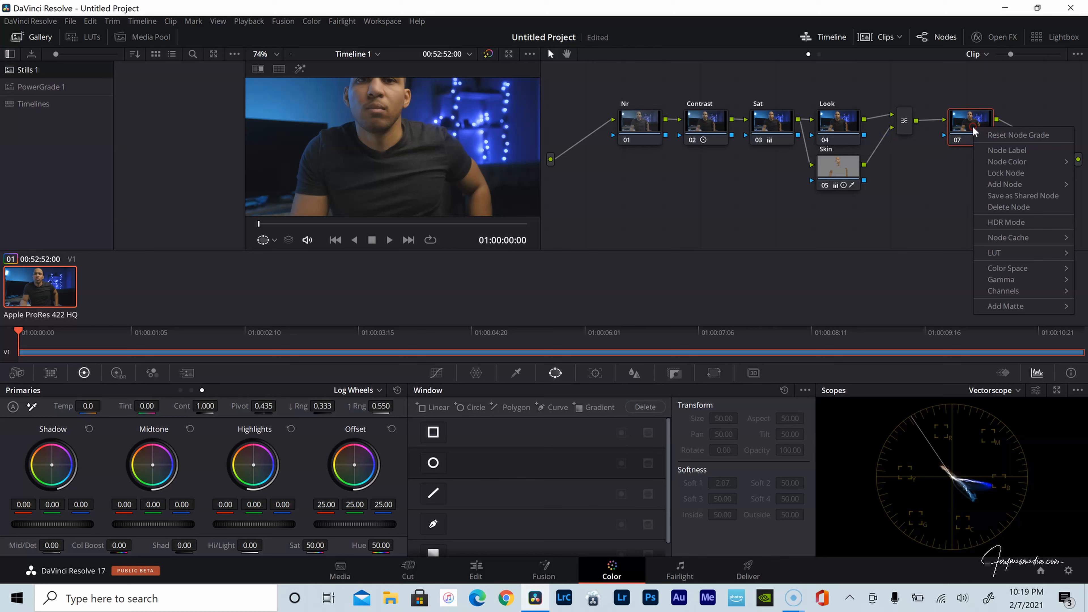
pyautogui.click(1003, 151)
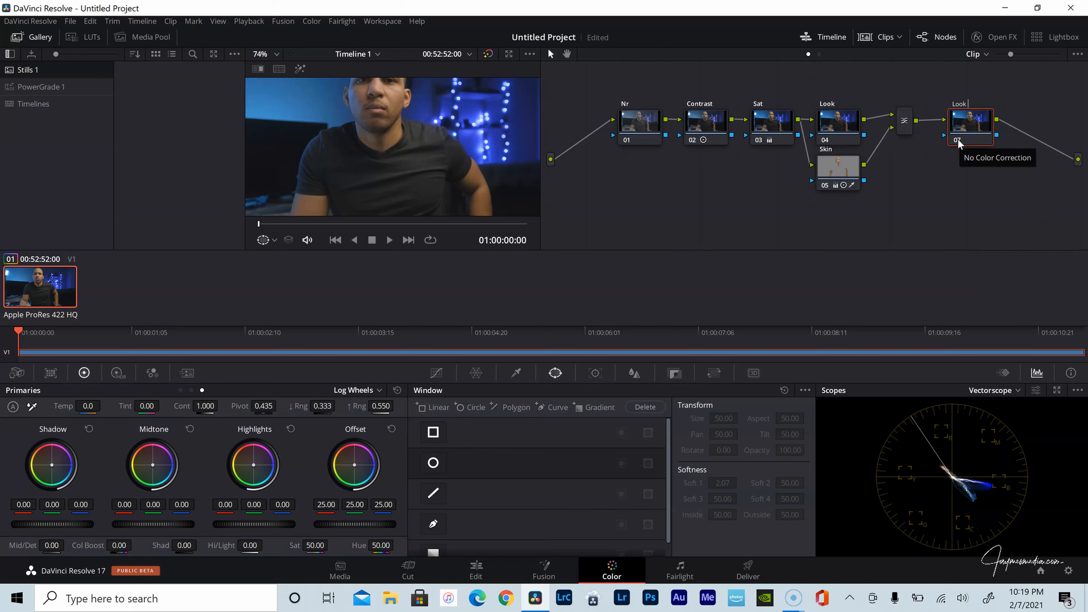
pyautogui.press('Return')
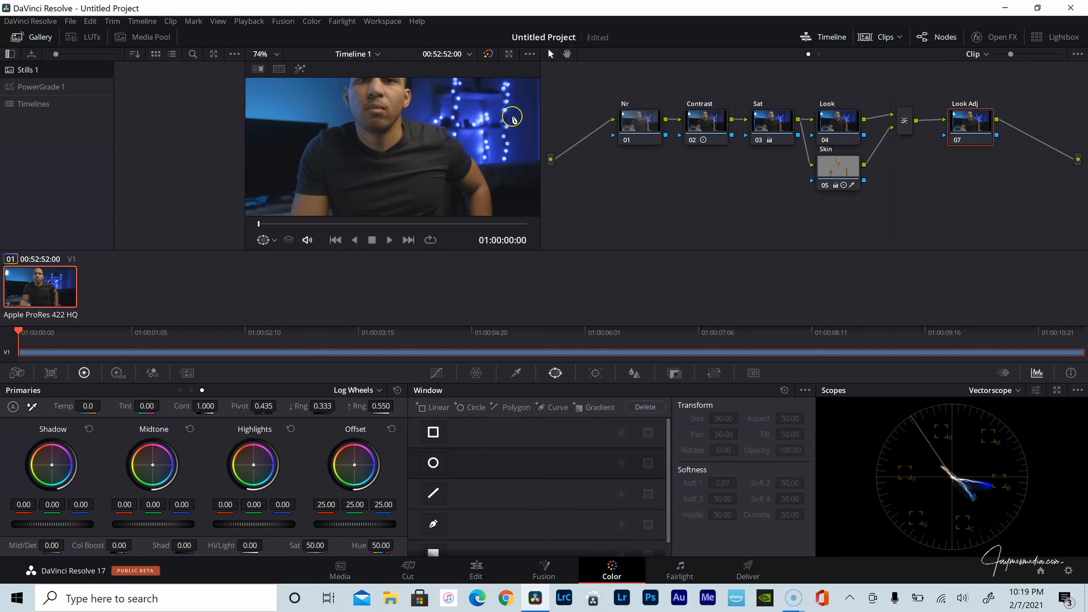
# - Set the Look Adj node's temperature to -130.0 and preview the start of the clip in the enlarged viewer
pyautogui.click(509, 54)
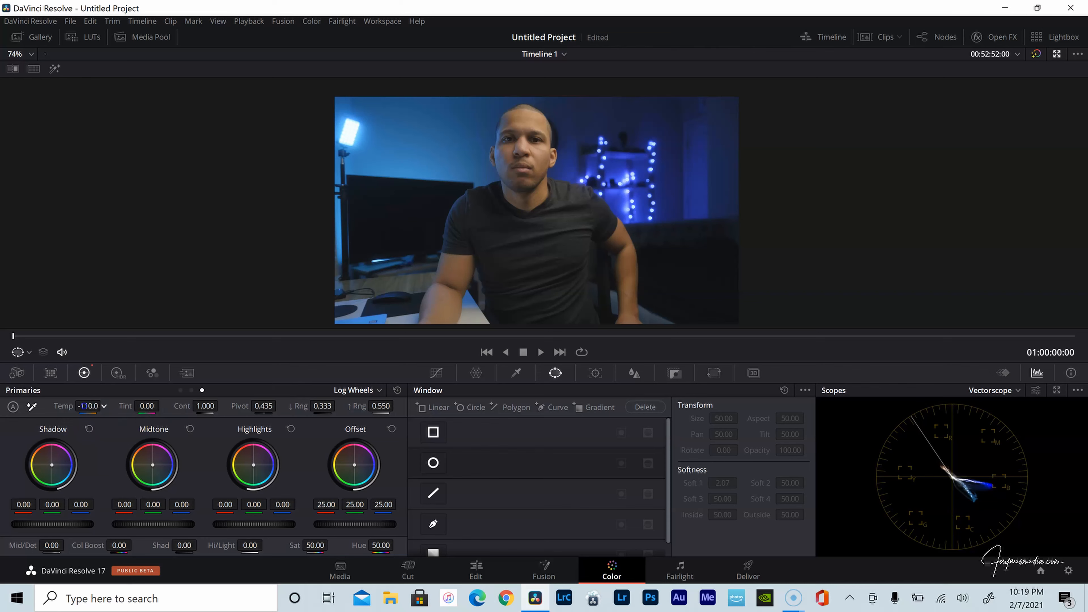
pyautogui.moveTo(88, 406); pyautogui.dragTo(82, 406)
pyautogui.press('space')
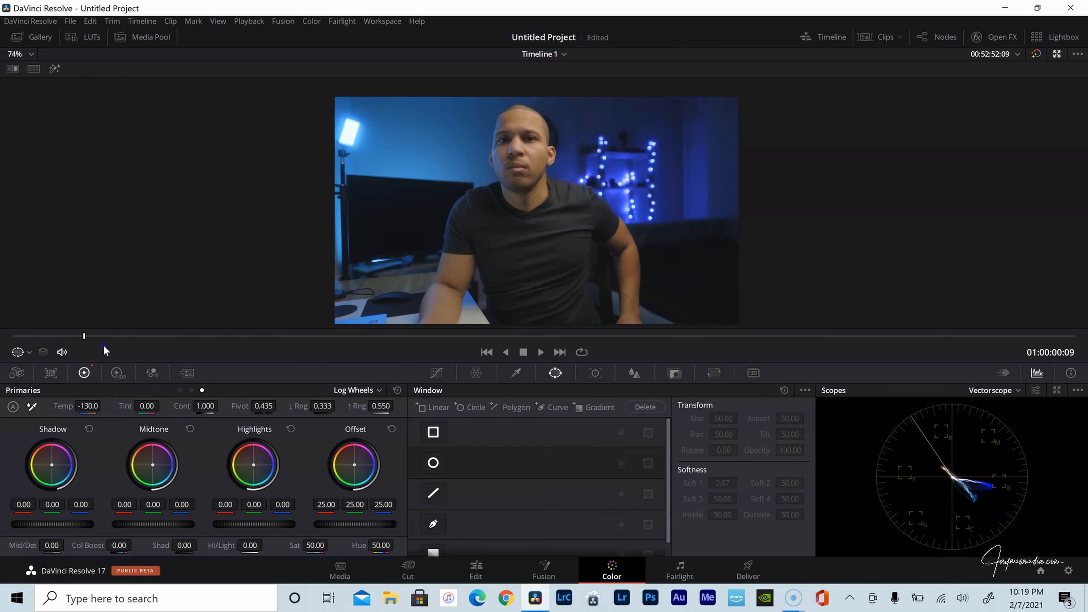
pyautogui.moveTo(560, 346); pyautogui.dragTo(31, 336)
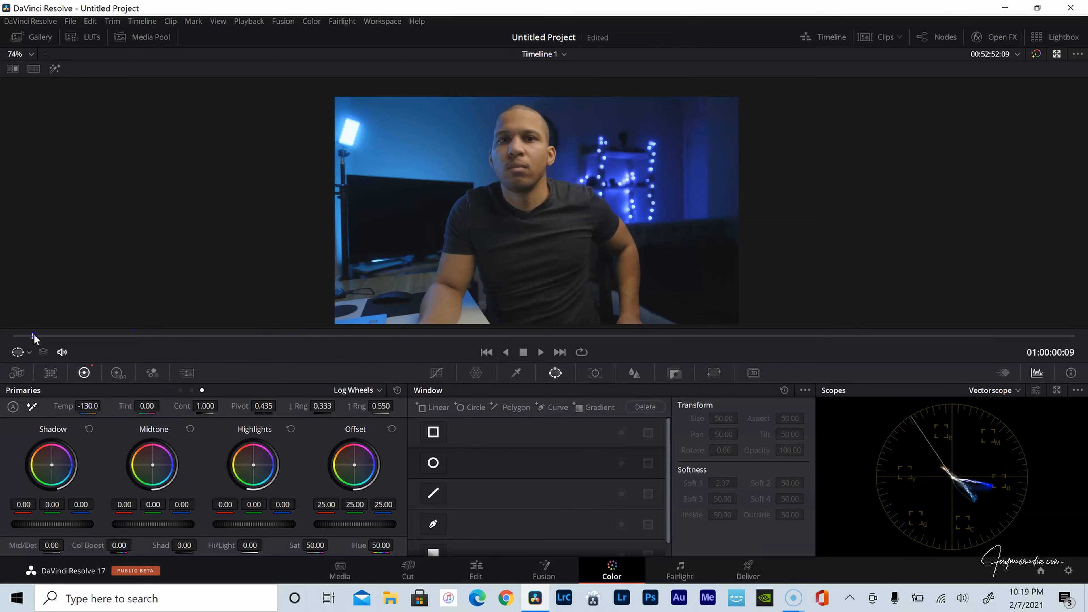
pyautogui.click(1057, 53)
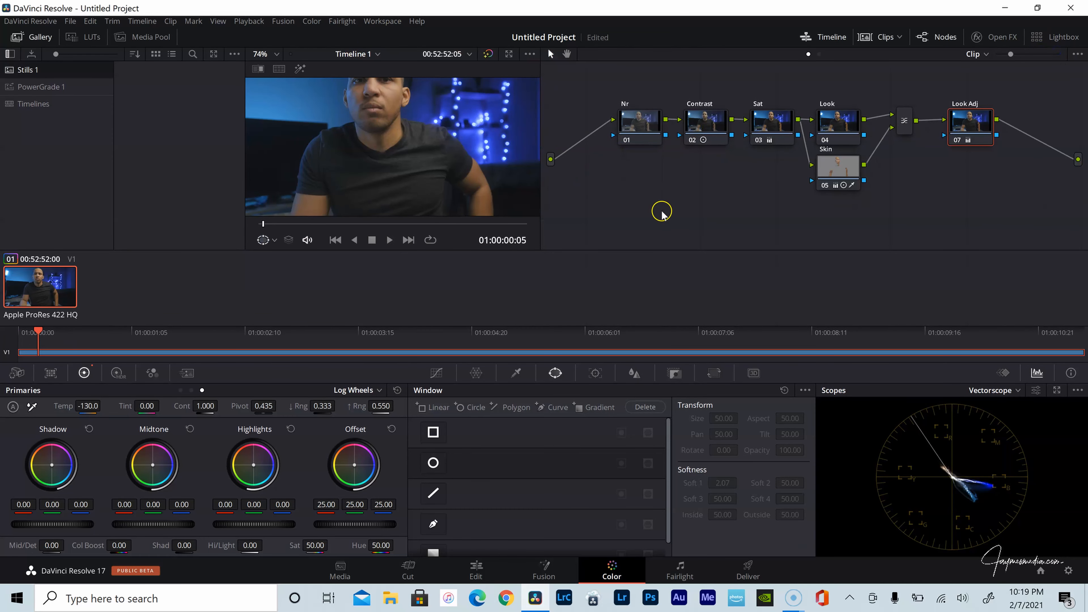
# - Add a serial node after Look Adj and label it Sharpenin
pyautogui.rightClick(981, 127)
pyautogui.click(1002, 148)
pyautogui.rightClick(979, 122)
pyautogui.moveTo(1031, 176)
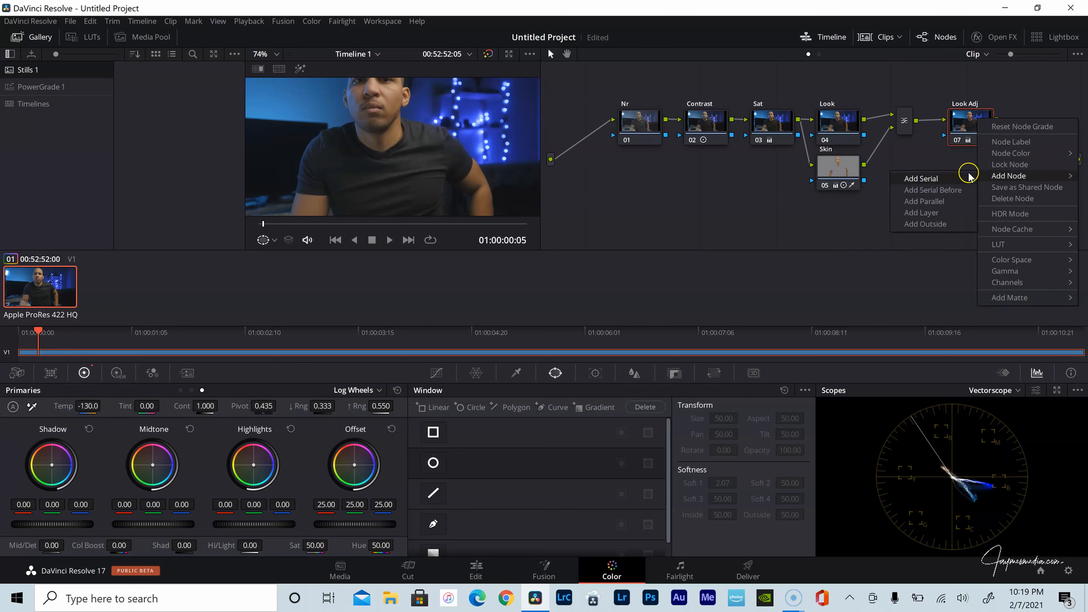
pyautogui.click(934, 179)
pyautogui.rightClick(1043, 117)
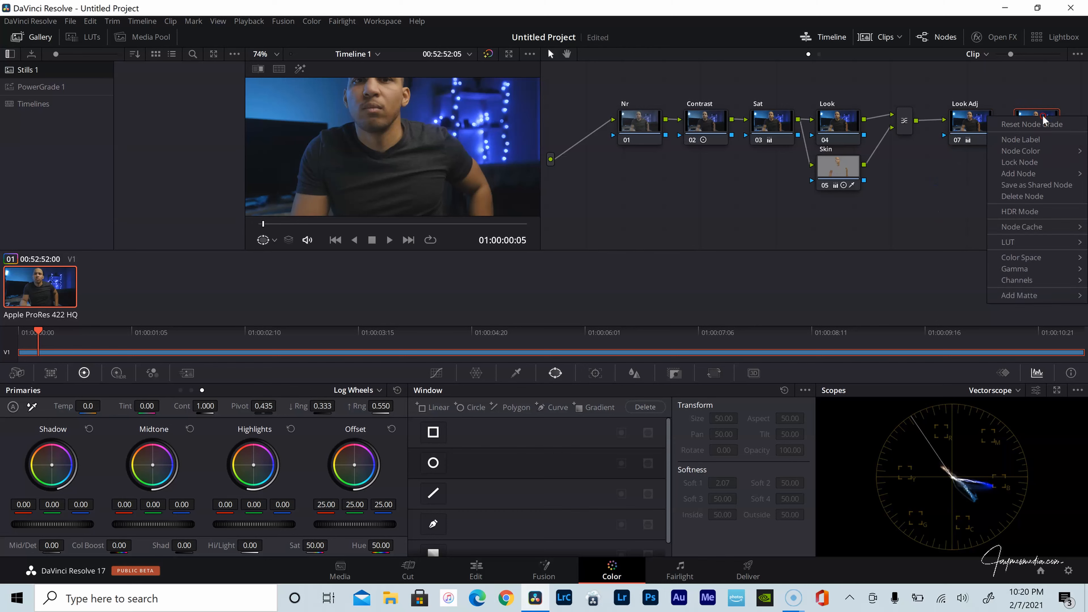
pyautogui.click(1004, 135)
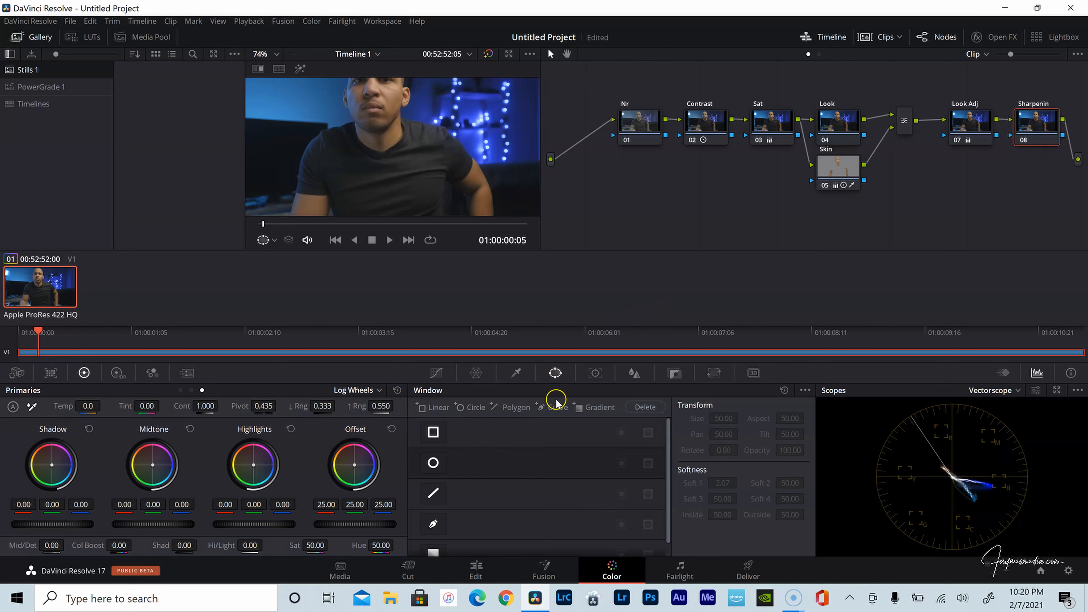
# - Switch the last node's Blur palette to Sharpen mode with the radius at its default, and enlarge the viewer
pyautogui.click(639, 378)
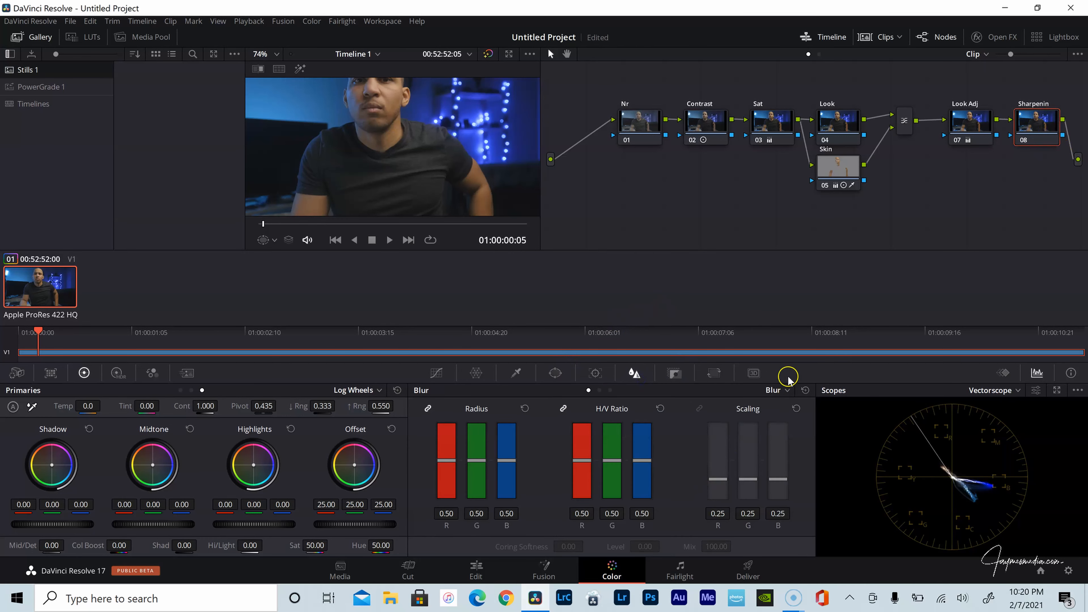
pyautogui.click(776, 390)
pyautogui.click(794, 418)
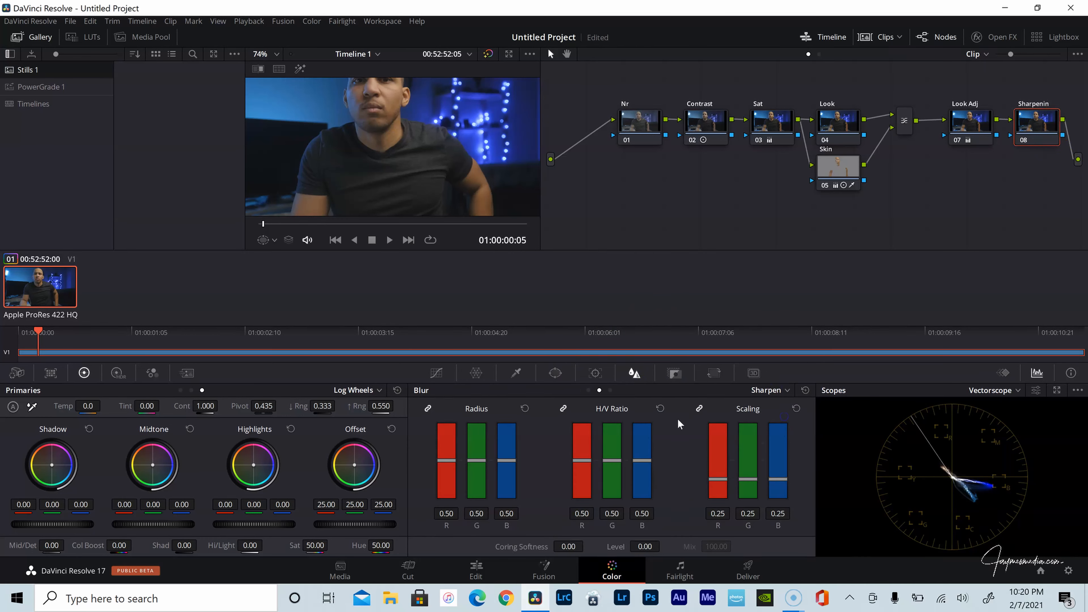
pyautogui.moveTo(499, 460); pyautogui.dragTo(503, 458)
pyautogui.click(524, 408)
pyautogui.click(508, 53)
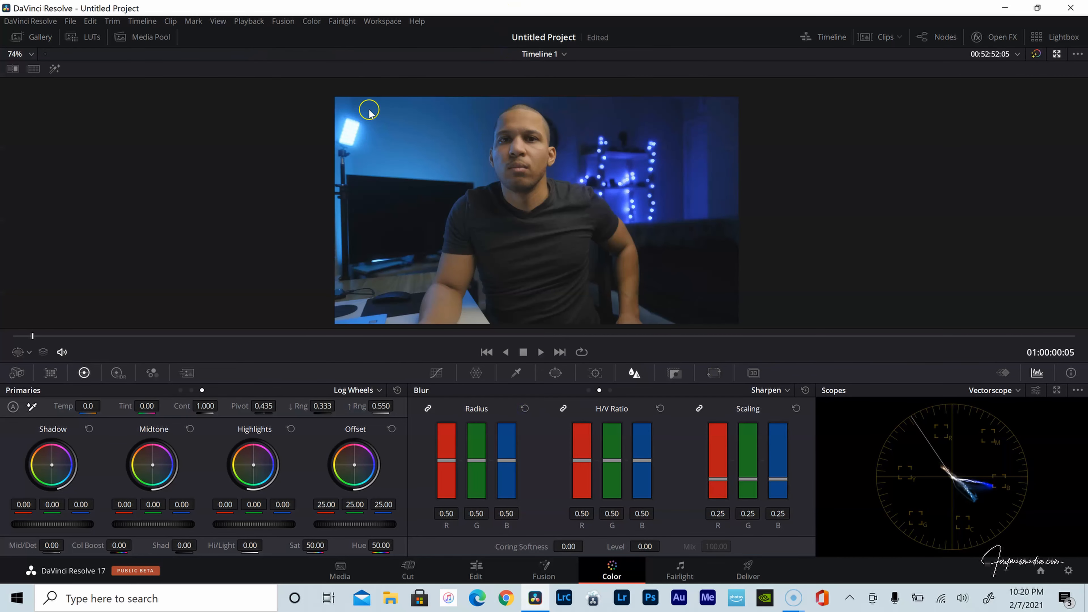